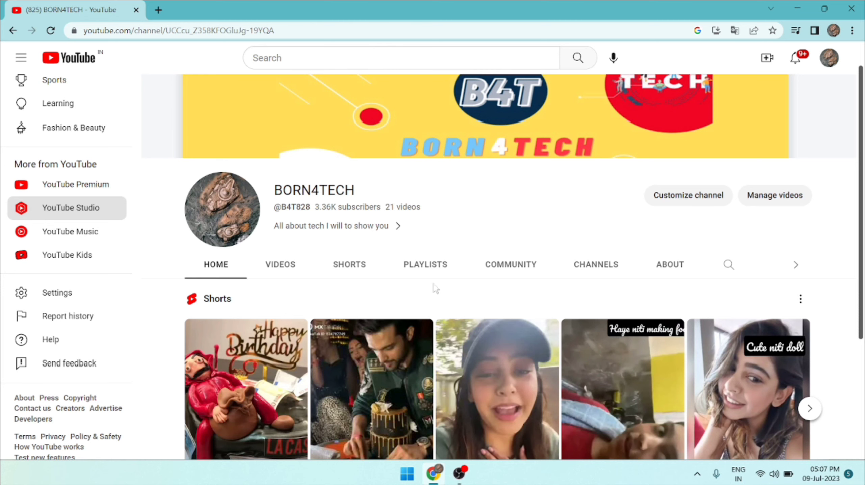
Minimize the browser, launch Busy 21 from the desktop and acknowledge the security check.
click(798, 8)
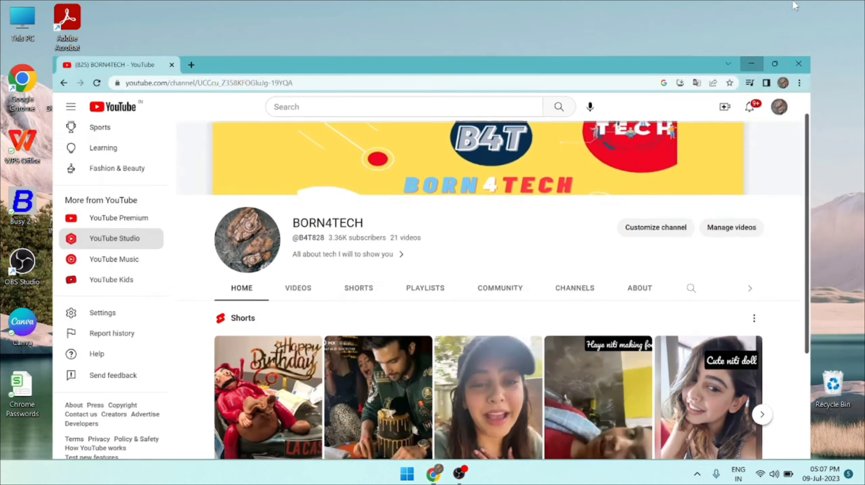
click(30, 191)
double_click(30, 191)
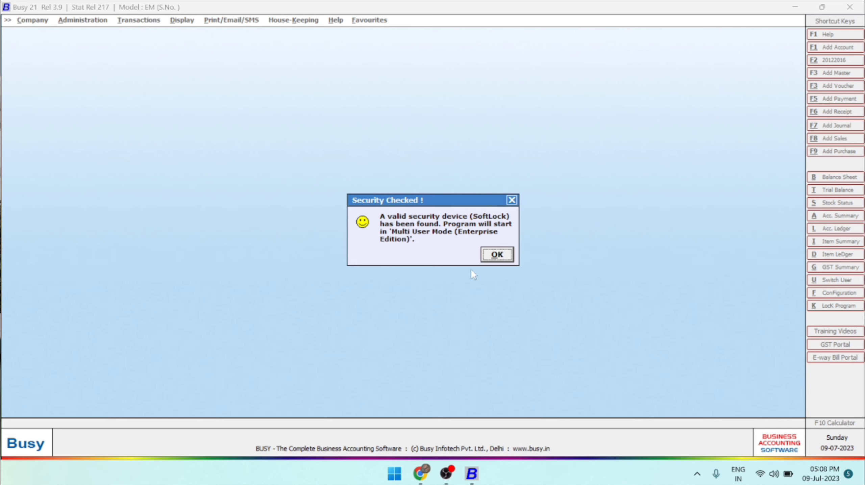
click(505, 253)
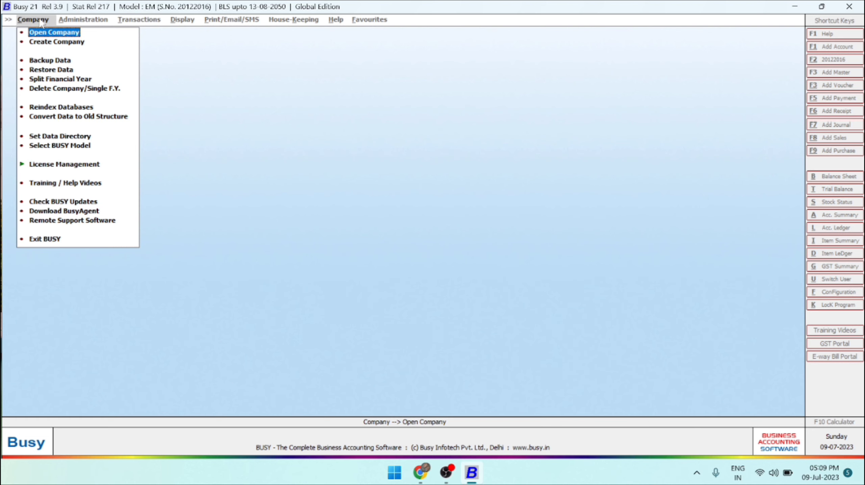
key(Down)
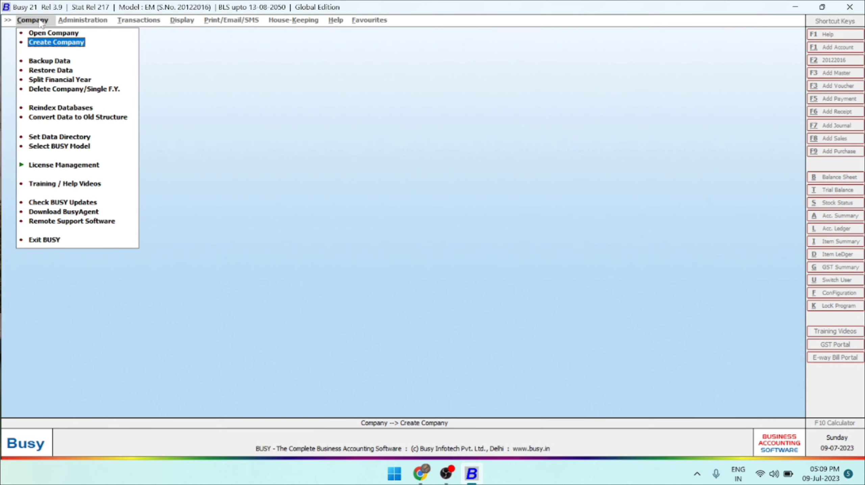
key(Down)
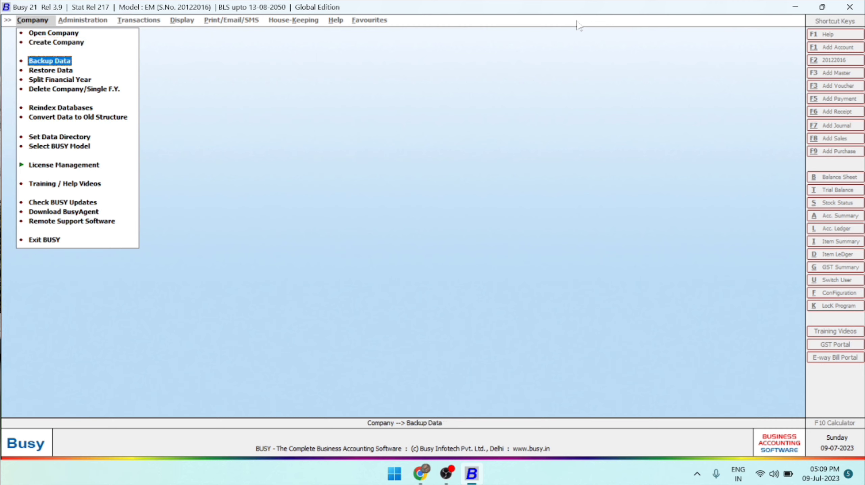
key(Down)
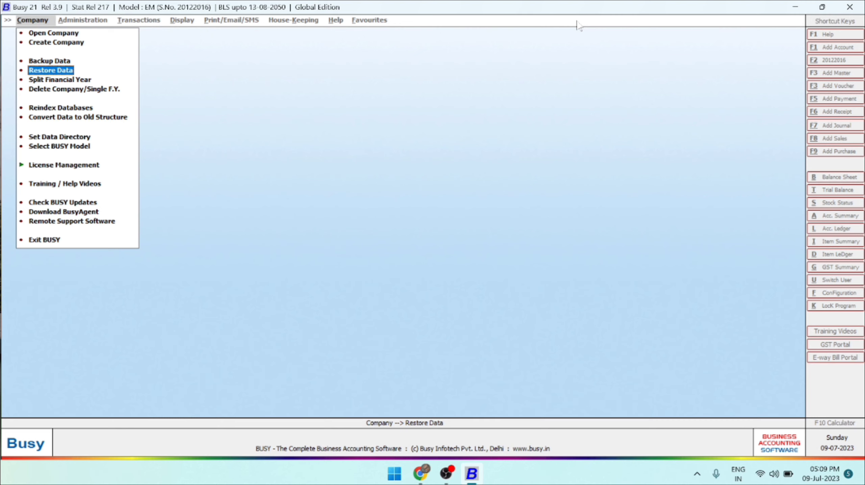
key(Down)
key(Down)
key(Down)
key(Down)
key(Up)
key(Up)
key(Up)
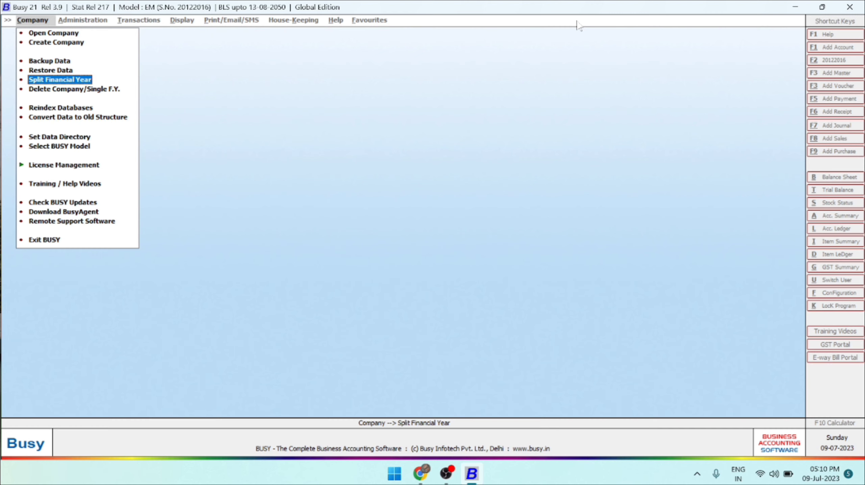
key(Up)
key(Up)
key(Up)
key(Up)
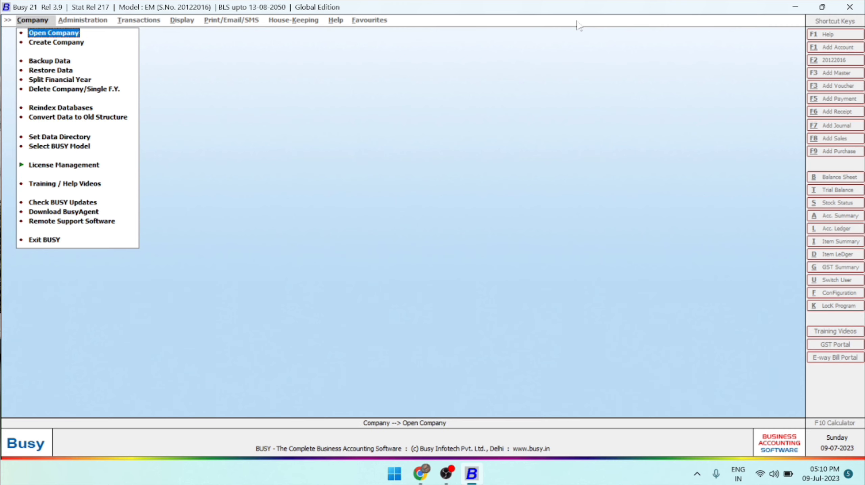
View the existing companies in the data directory and leave the list without opening one.
key(Return)
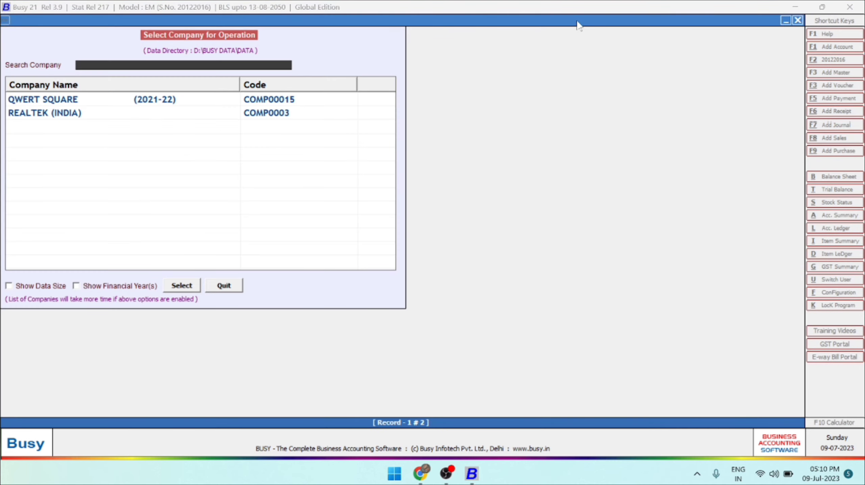
key(Down)
key(Down)
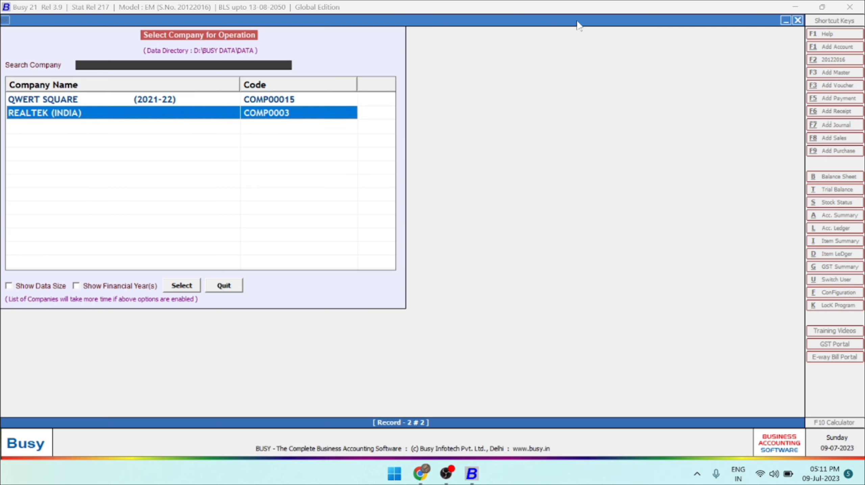
key(Up)
key(Down)
key(Up)
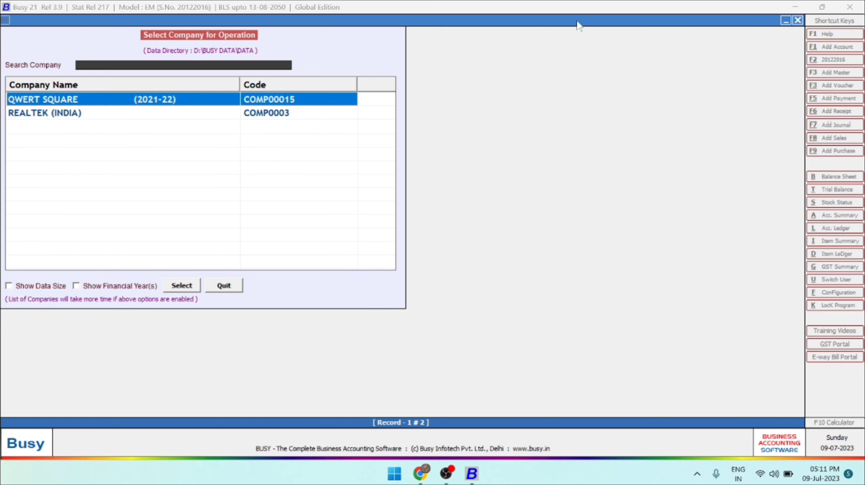
key(Escape)
Start creating a new company with the name DEMO and accept DEMO as its print name.
key(Down)
key(Down)
key(Down)
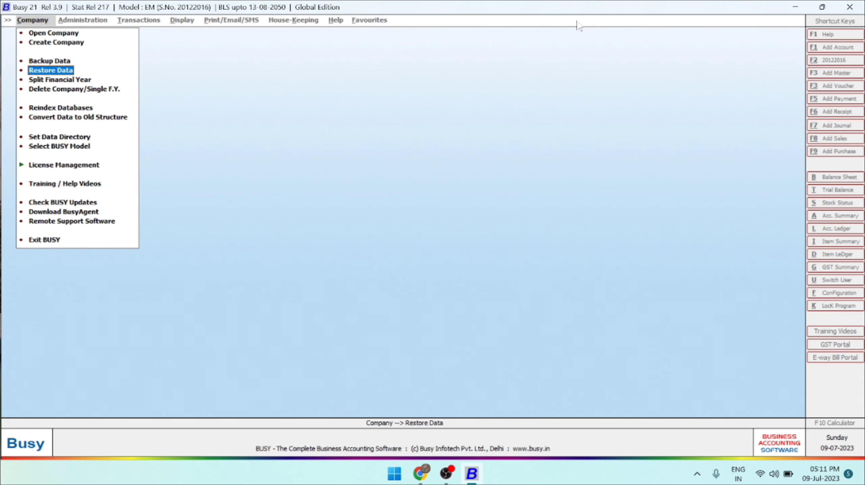
key(Up)
key(Up)
key(Return)
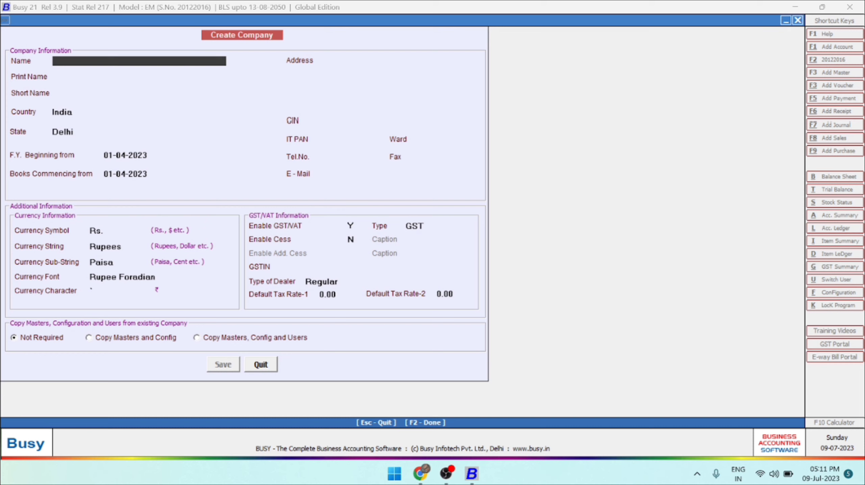
text(demo)
key(BackSpace)
key(BackSpace)
key(BackSpace)
key(BackSpace)
text(DEMOI)
key(BackSpace)
key(Return)
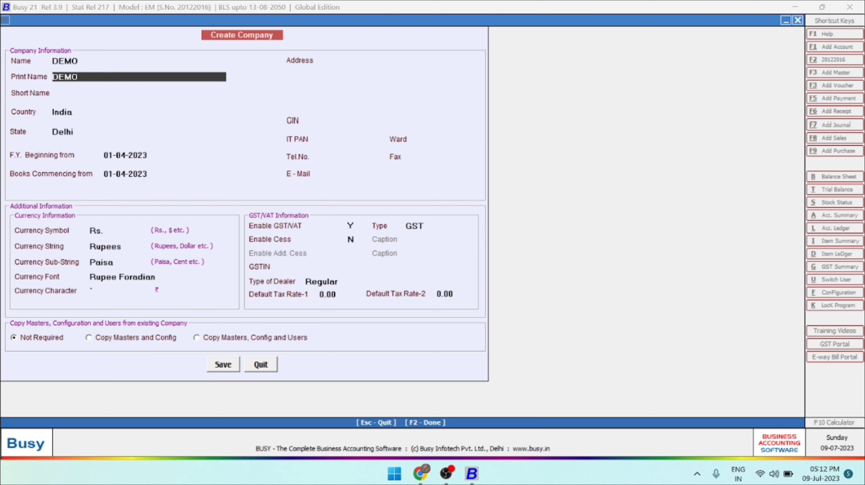
key(Return)
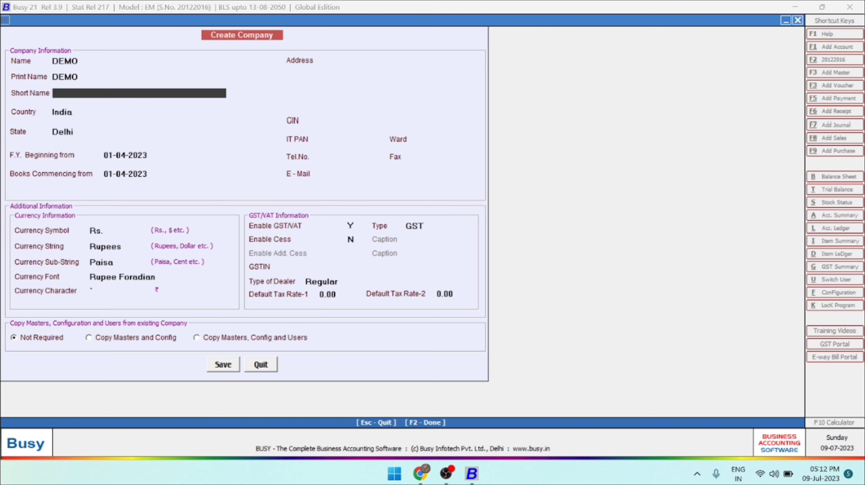
Leave the short name blank, keep India and Delhi, and accept 01-04-2023 for the financial year and books start dates.
key(Return)
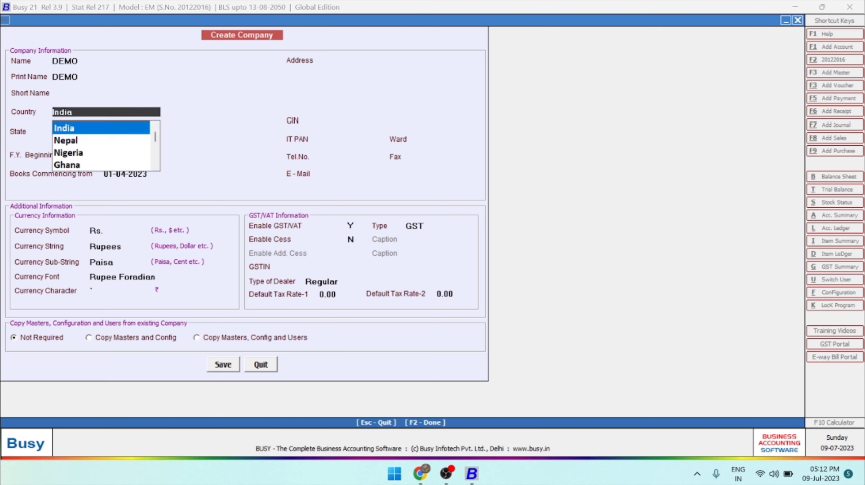
key(Return)
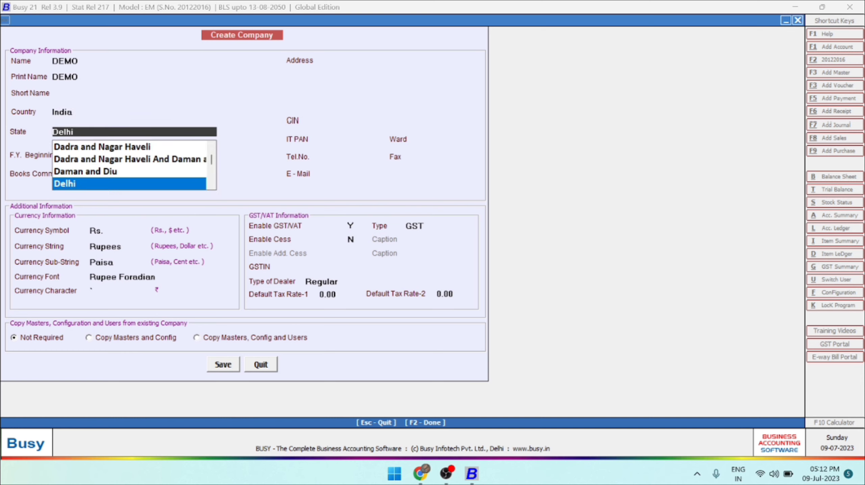
key(Return)
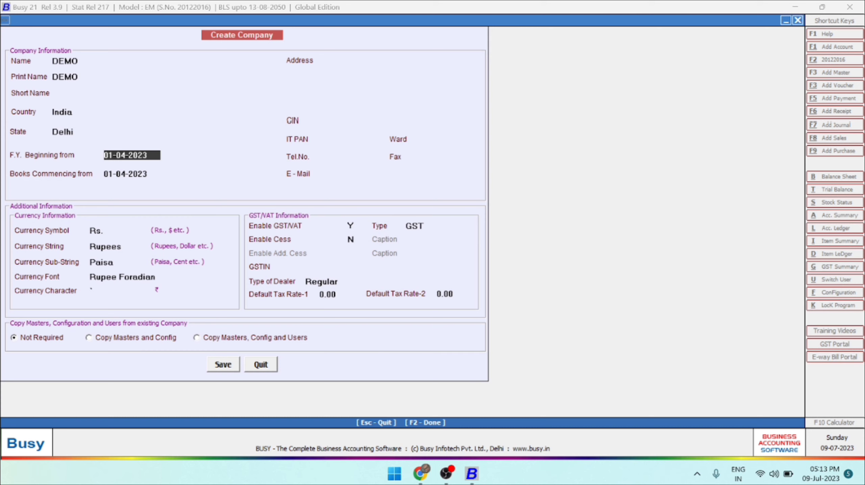
key(Return)
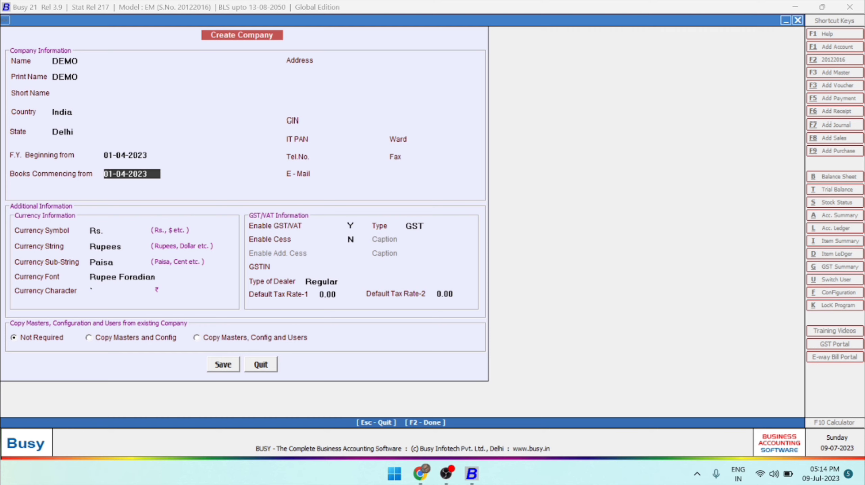
key(Return)
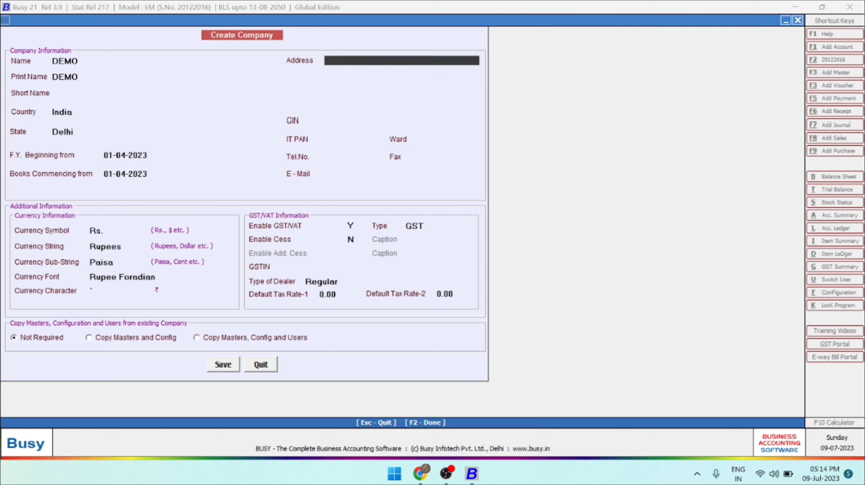
key(Up)
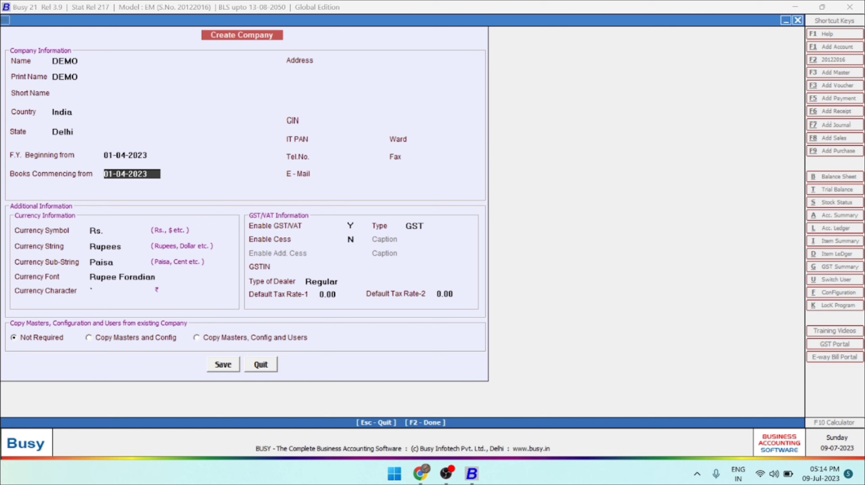
key(Return)
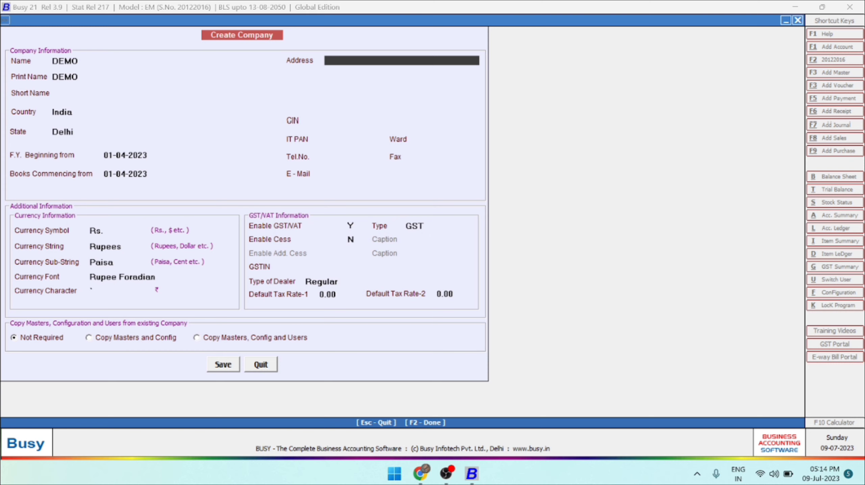
Enter the company's address on the first address line and leave the remaining address lines blank.
text(HOLAMI KALAN, DELHI)
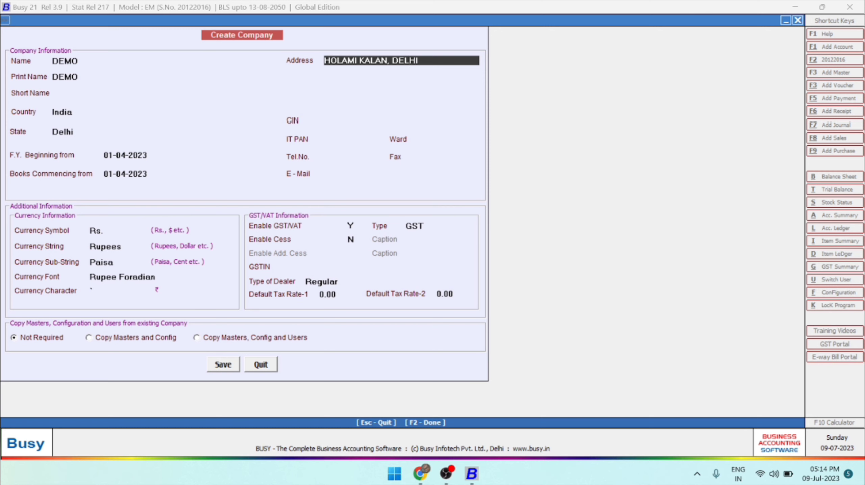
key(Return)
key(Return)
key(Return)
key(Return)
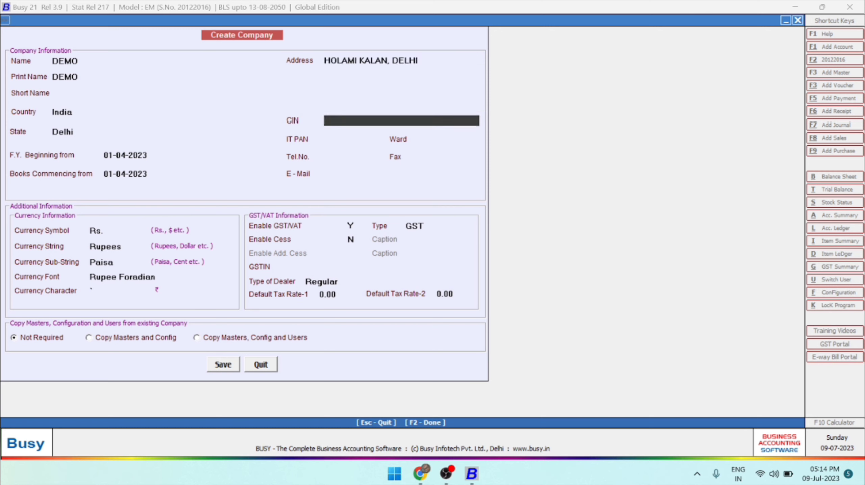
Leave the CIN, IT PAN, ward, telephone and fax blank, and fill in the company's e-mail.
key(Return)
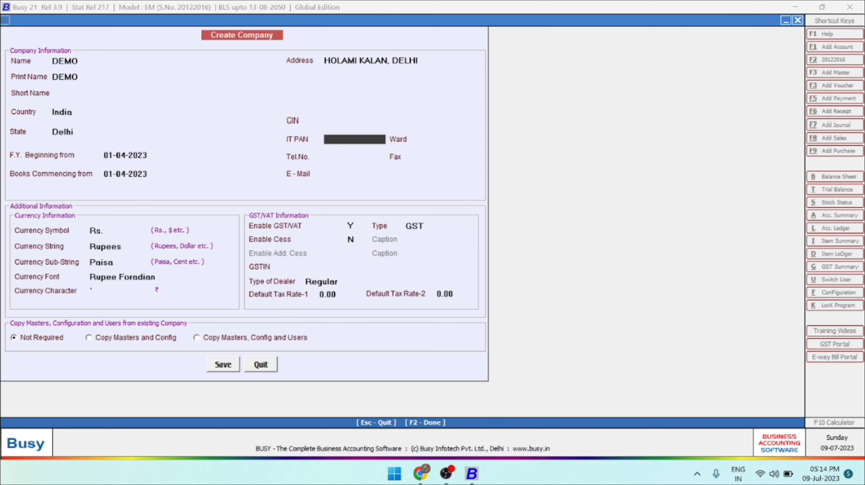
key(Return)
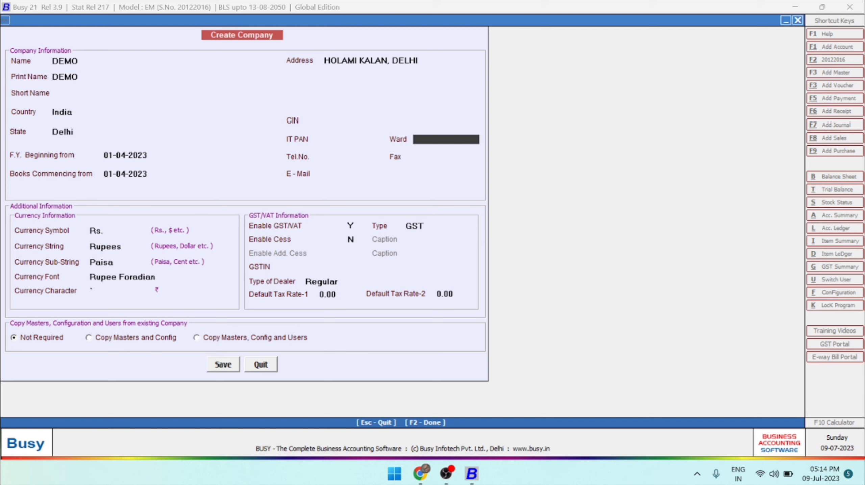
key(Return)
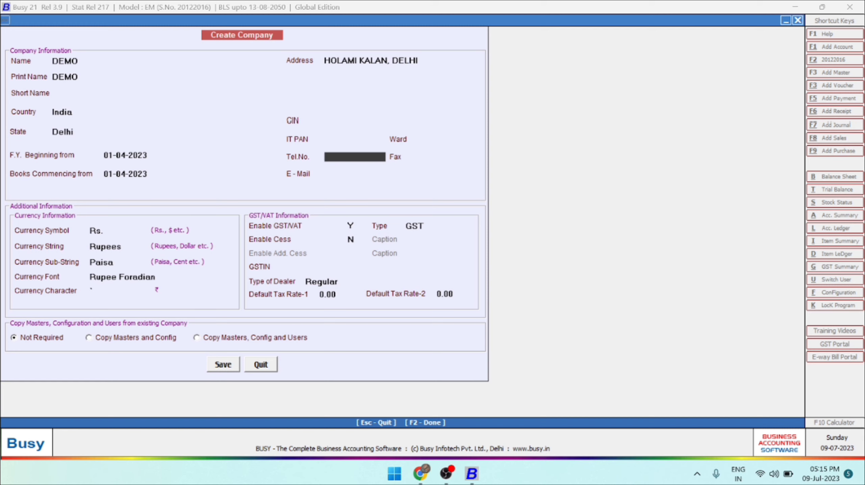
key(Return)
key(Return)
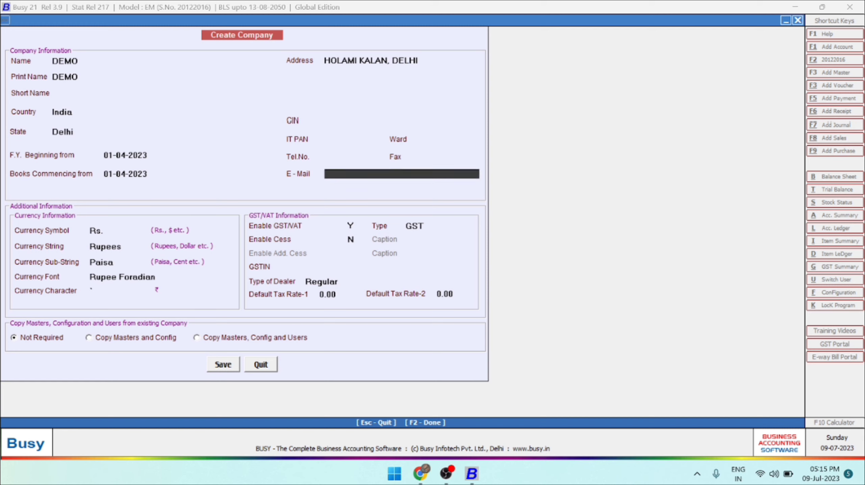
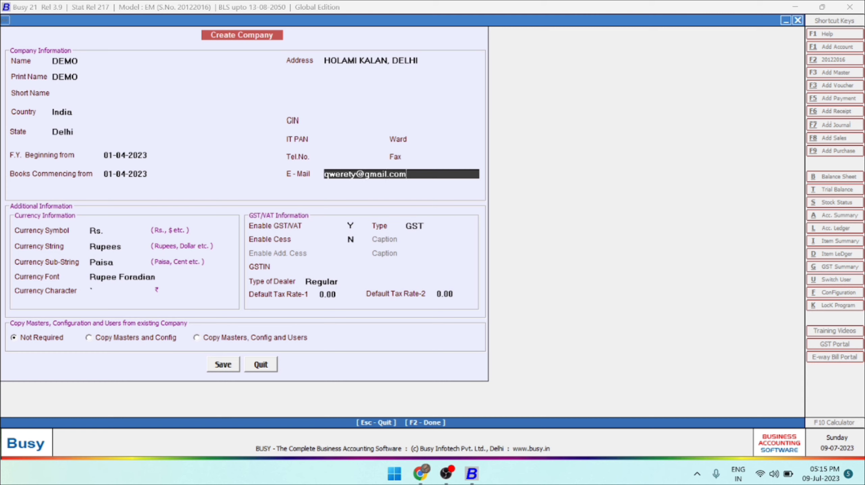
key(Return)
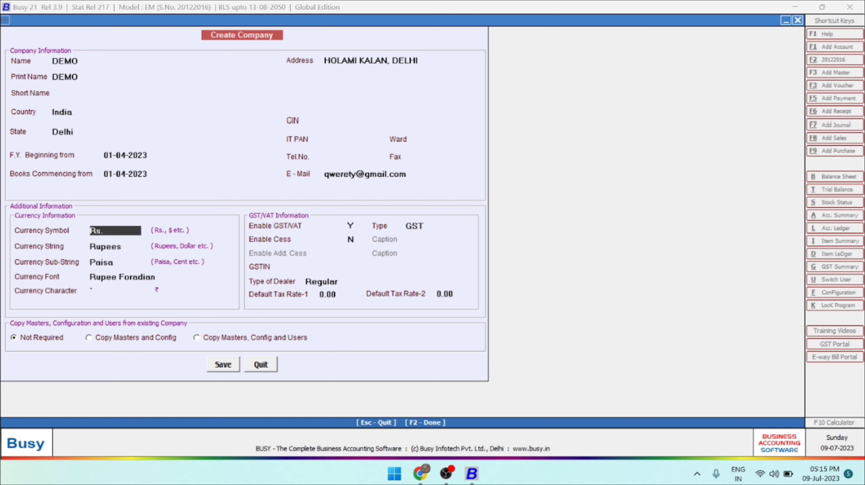
Accept Rs., Rupees, Paisa, the Rupee Foradian font and its currency character, and keep GST/VAT enabled.
key(Return)
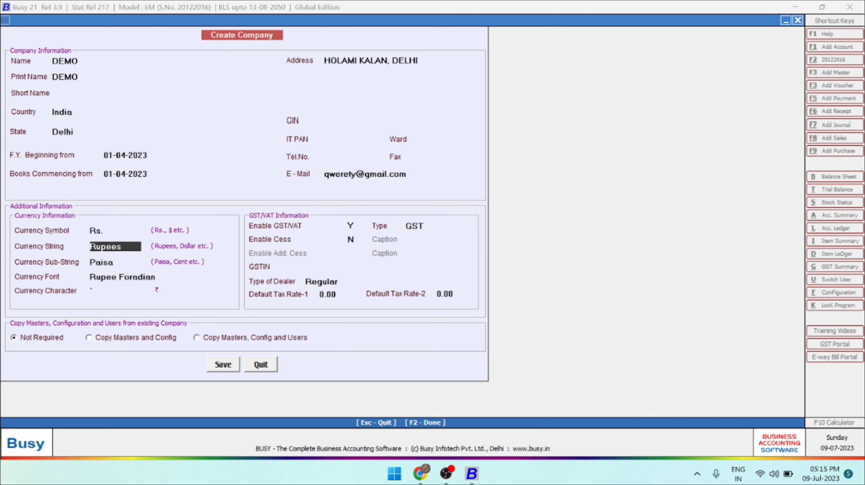
key(Return)
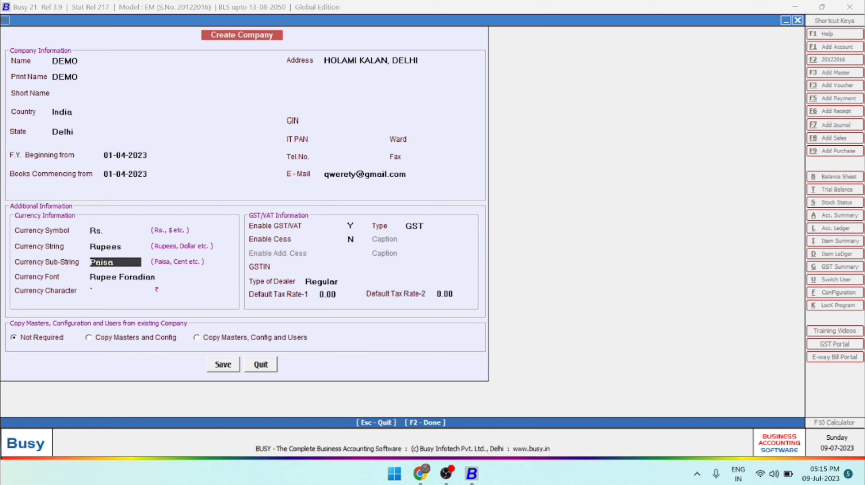
key(Return)
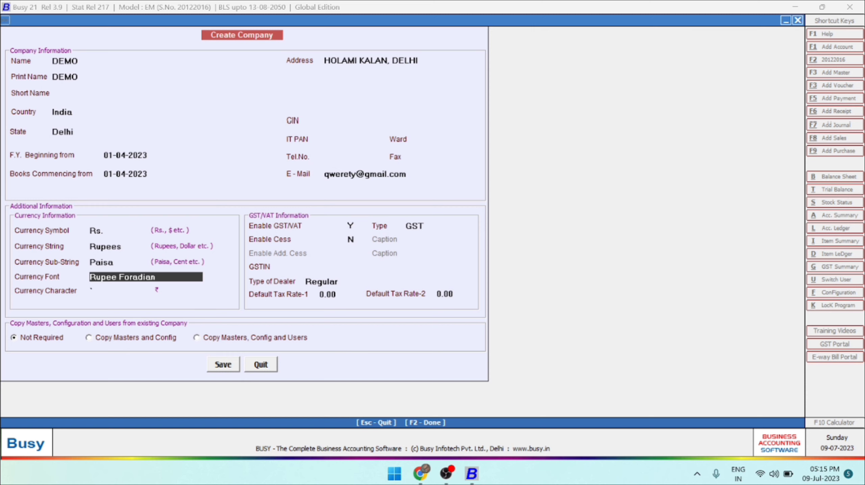
key(Return)
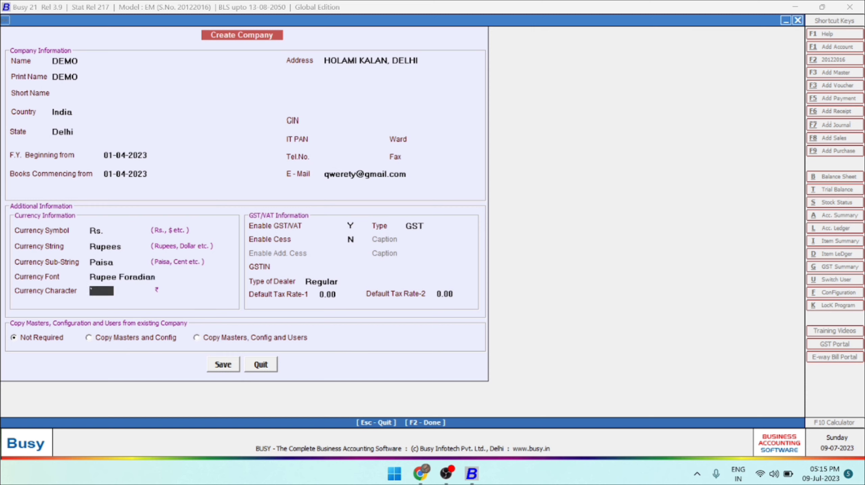
key(Return)
key(Return)
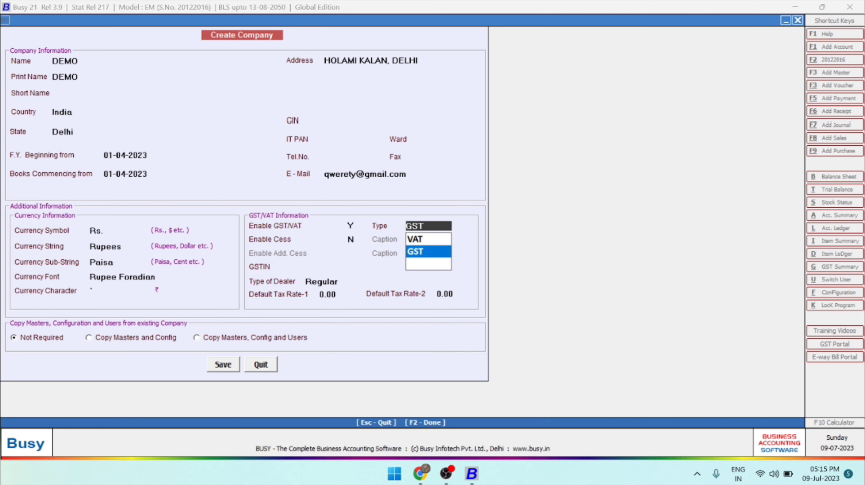
Set the tax type to GST with cess disabled, and enter the company's GSTIN.
key(Return)
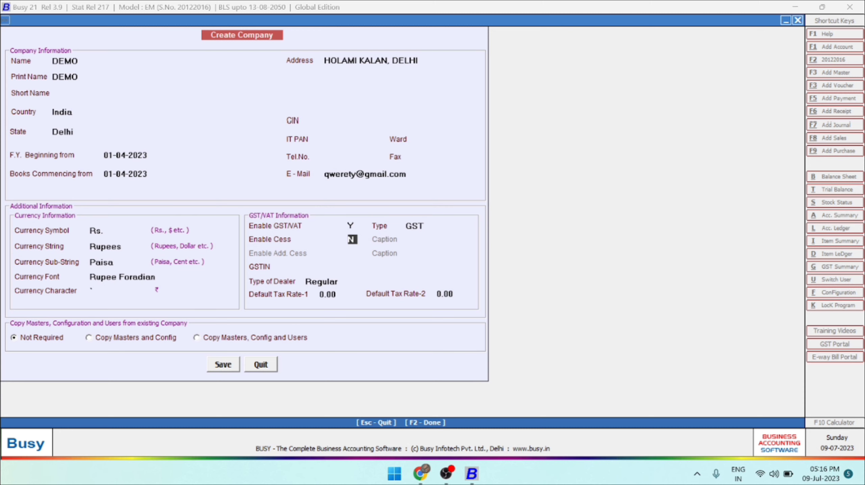
key(Return)
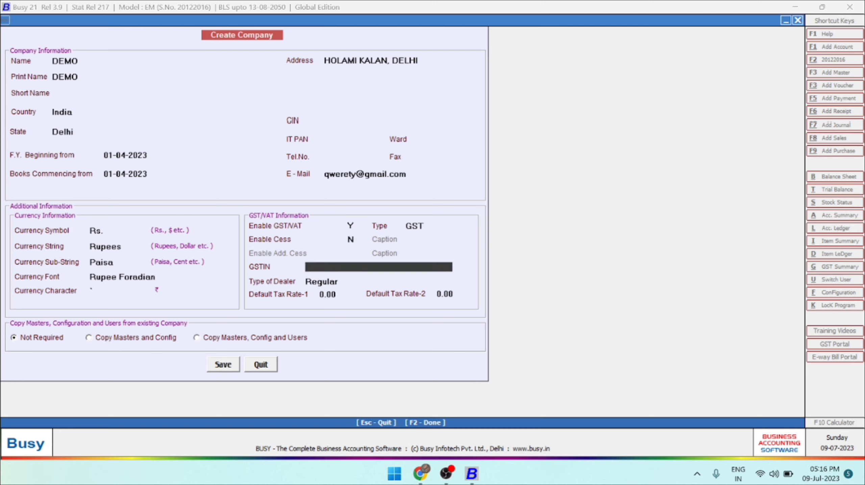
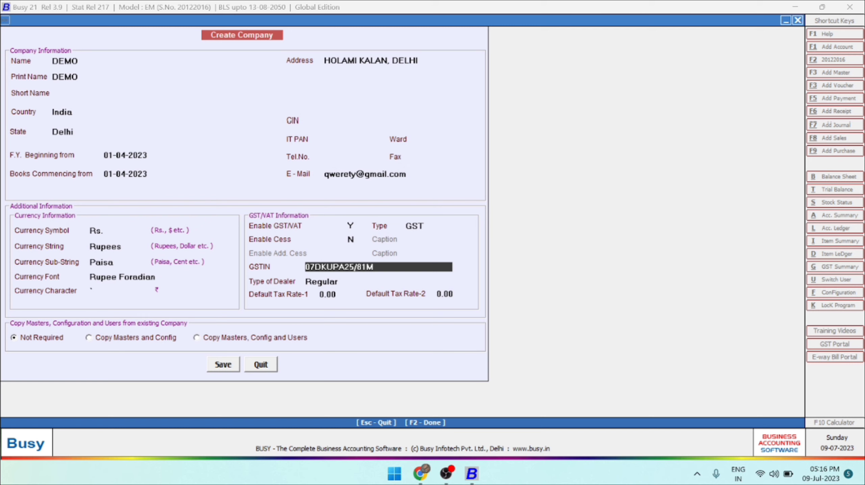
key(Return)
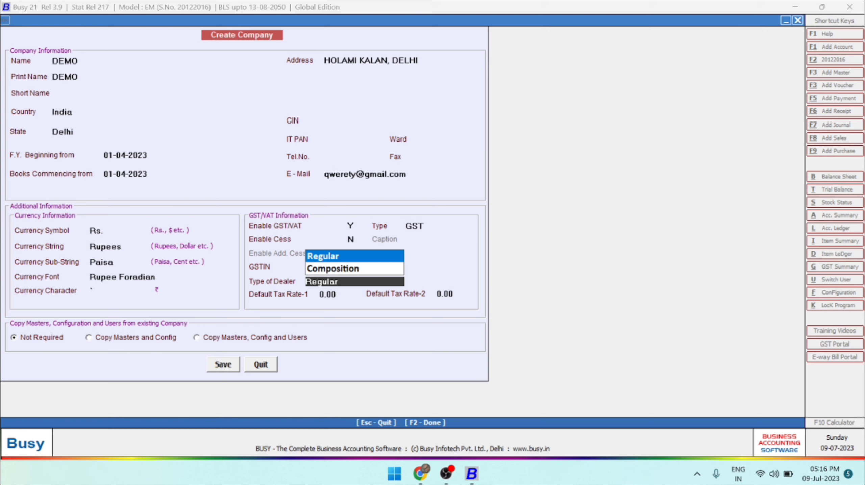
Keep the dealer type Regular and both default tax rates at 0.00, and save the new company.
key(Return)
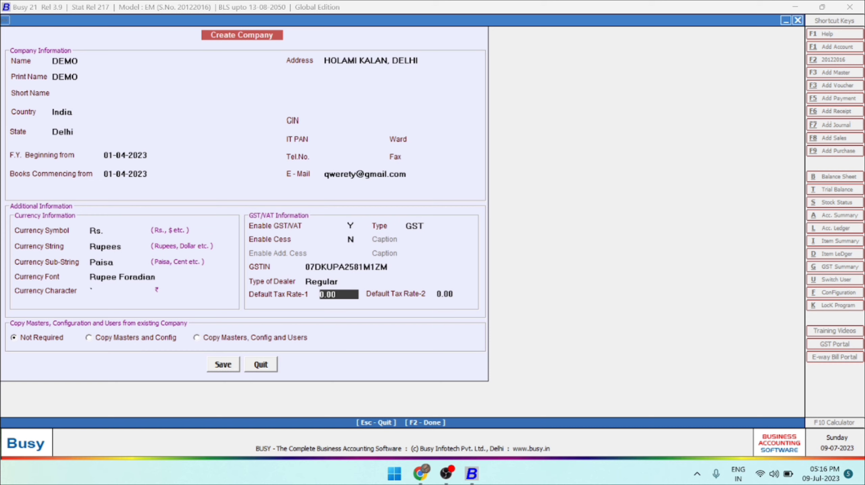
key(Return)
key(Return)
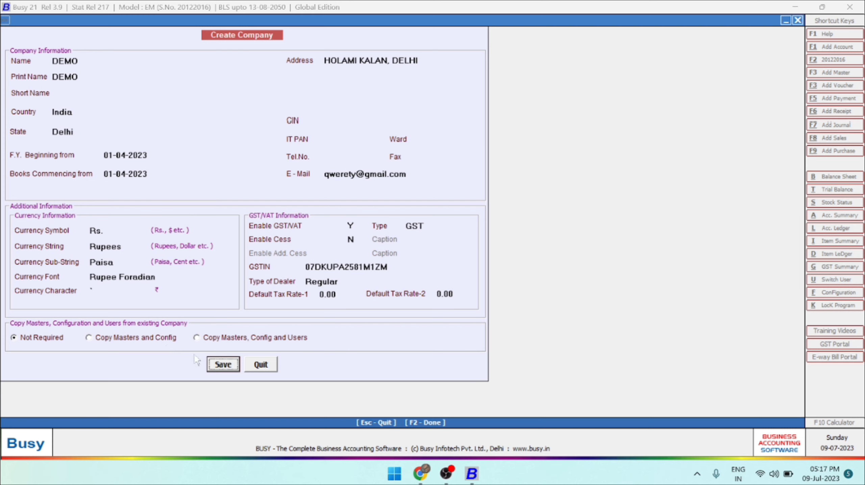
click(221, 367)
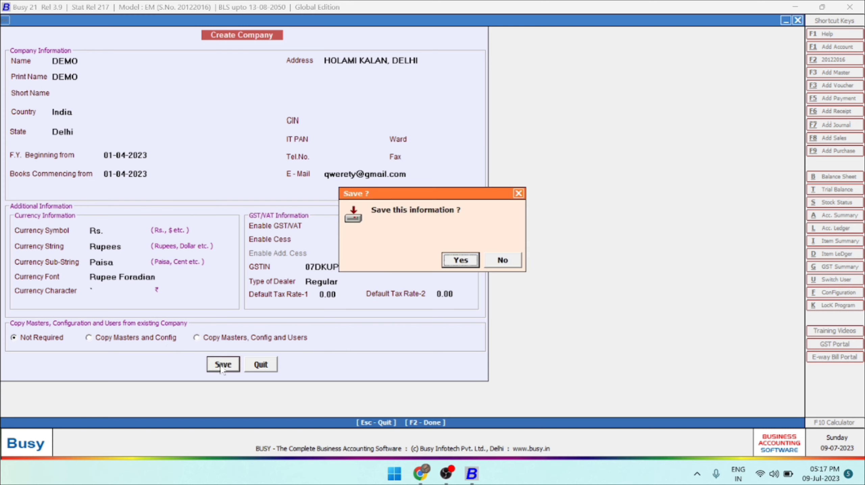
key(Return)
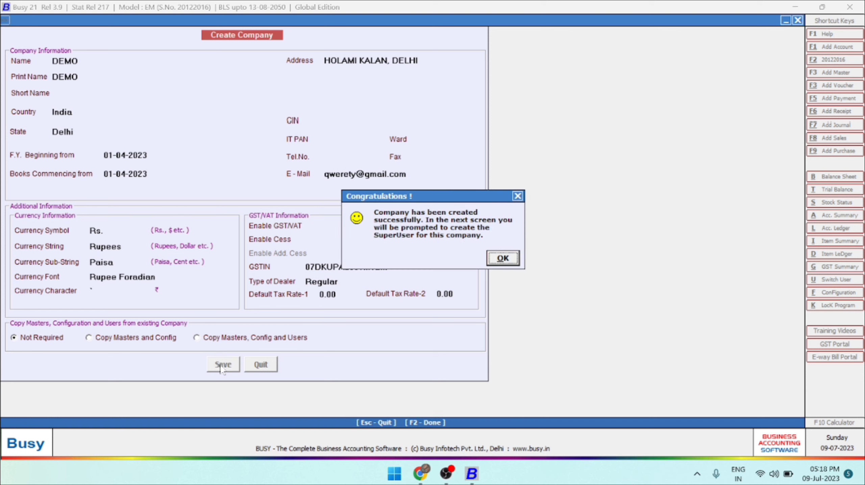
key(Return)
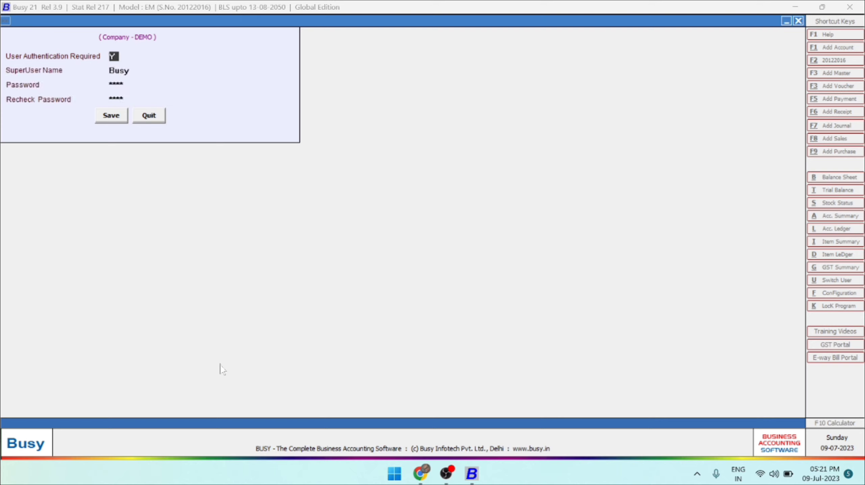
Require user authentication with superuser QWERT, enter and recheck the superuser password, save, and exit the features configuration.
key(Return)
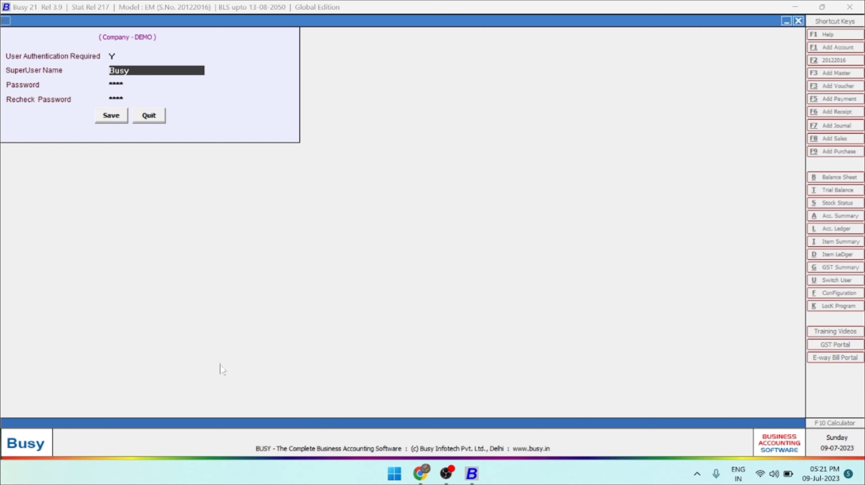
text(QWERT)
key(Return)
text(12345)
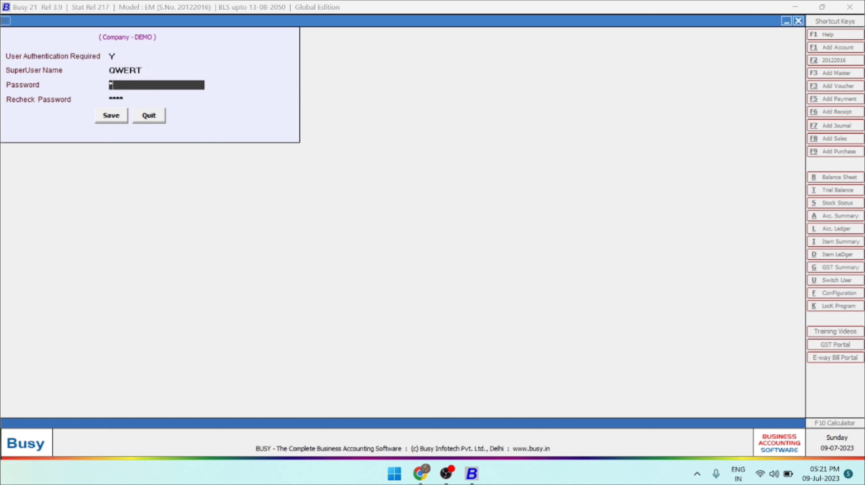
key(Return)
text(12345)
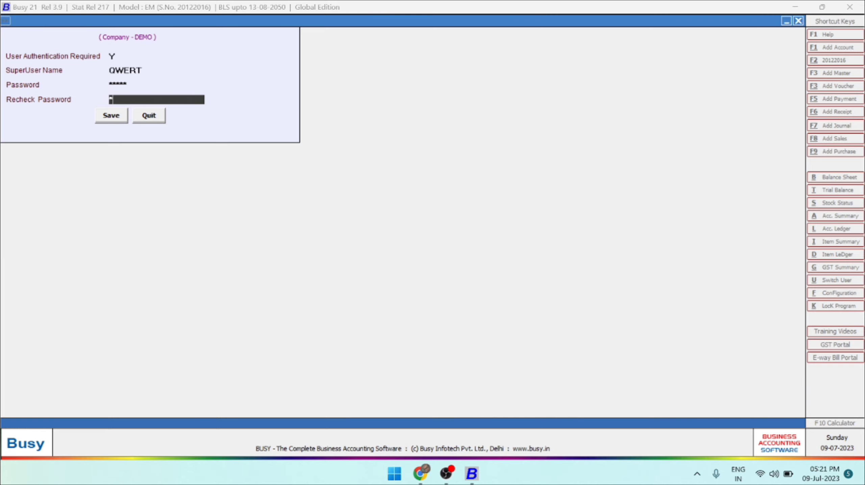
key(Return)
key(Return)
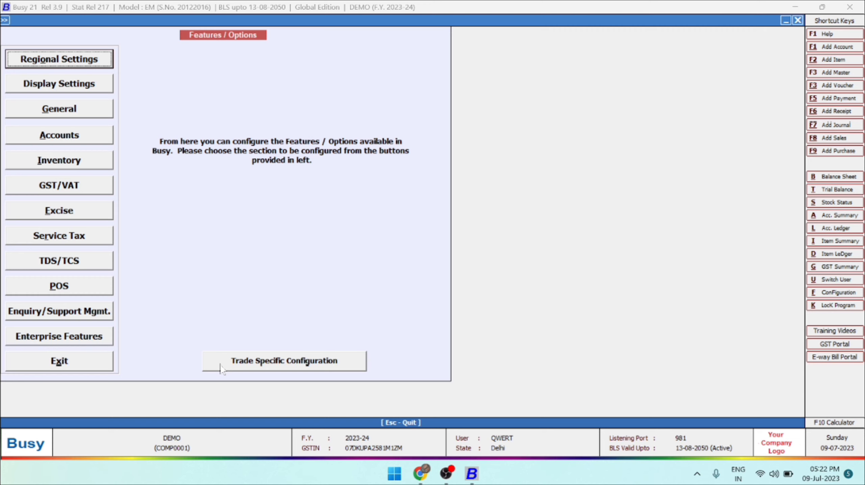
click(58, 363)
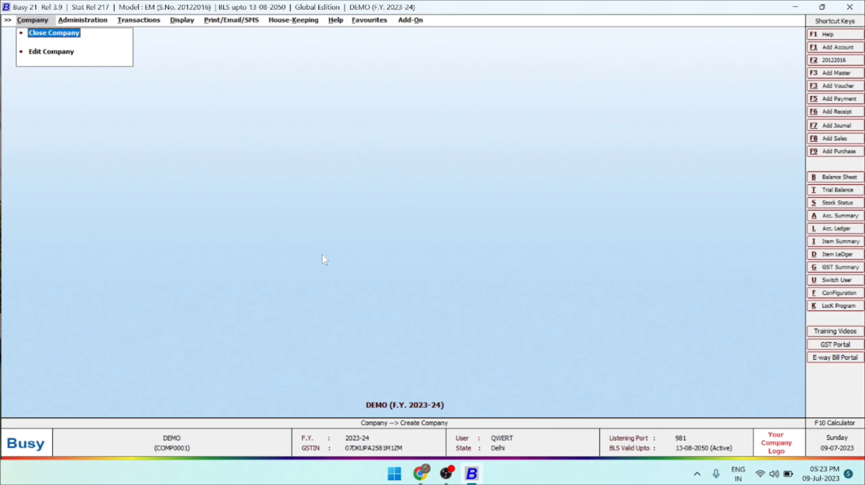
key(Right)
key(Right)
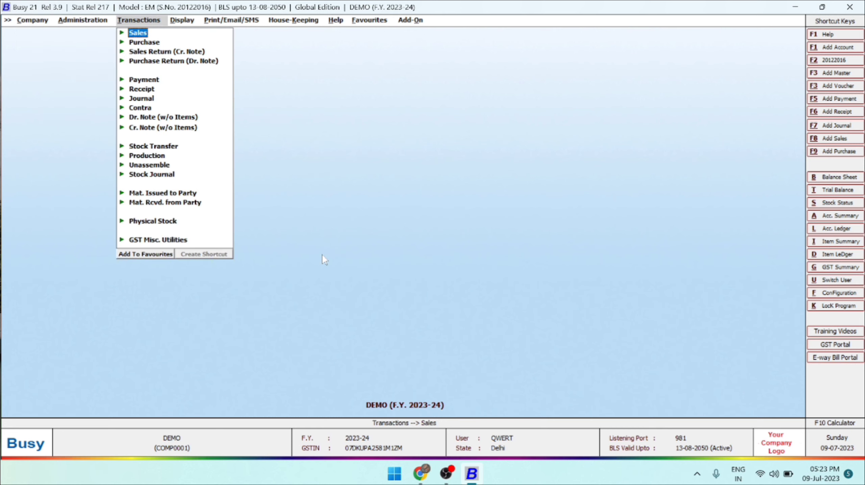
key(Left)
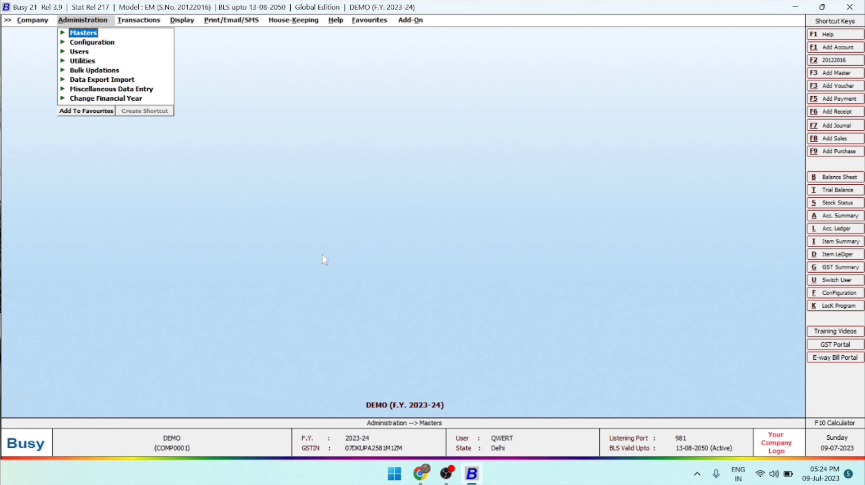
key(Right)
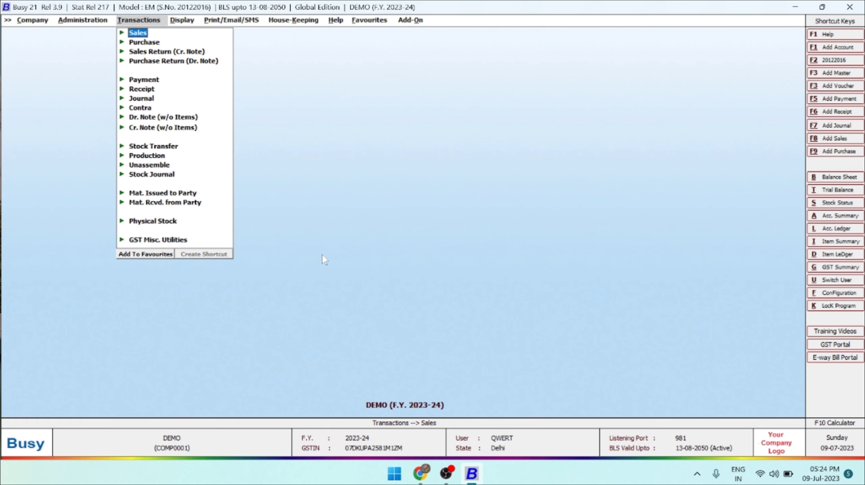
key(Right)
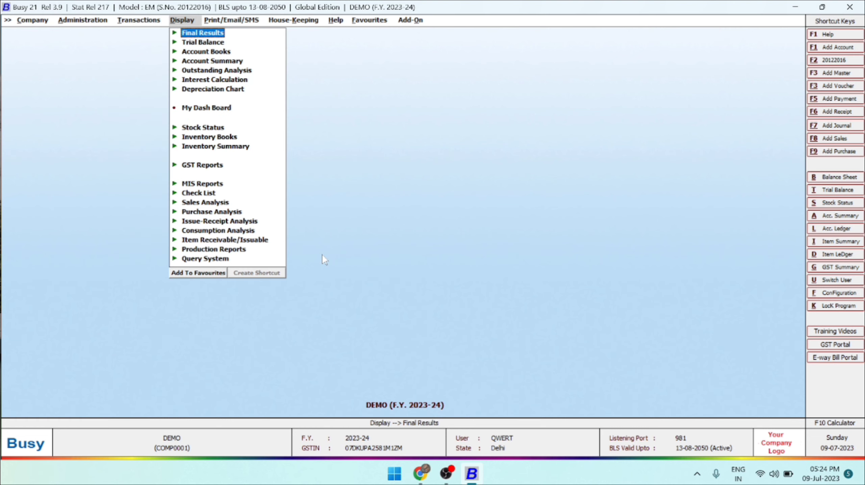
key(Escape)
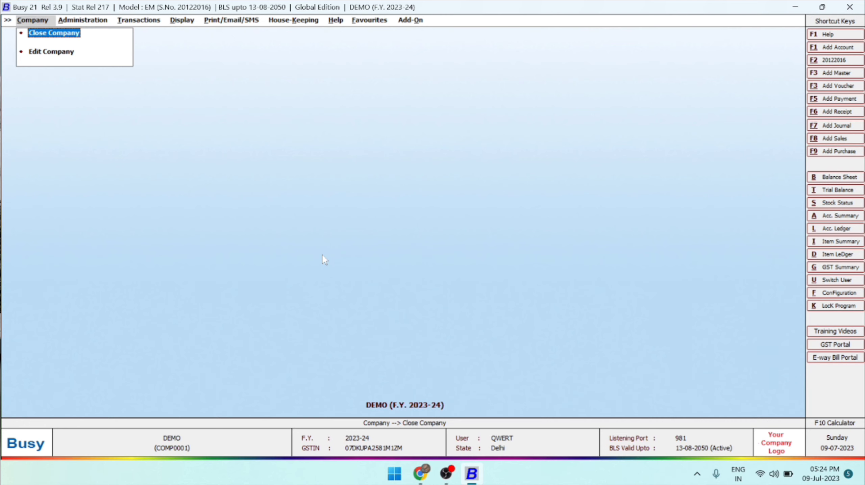
Open the DEMO company's details for editing and close them without changes.
key(Down)
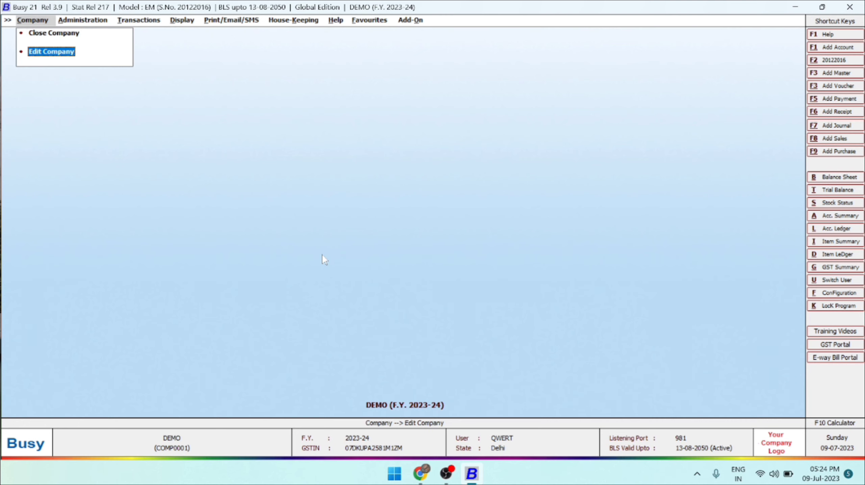
key(Return)
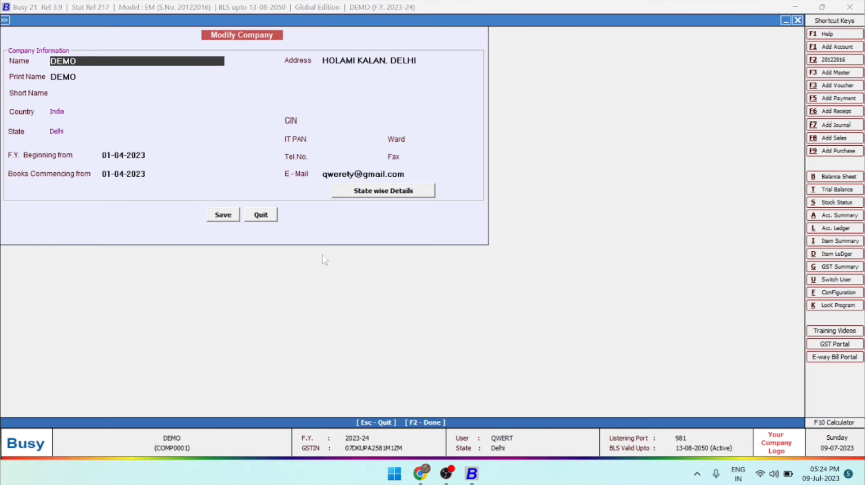
key(Right)
key(Right)
key(Right)
key(Escape)
Go through the administration masters and expand the options for the Account master.
key(Right)
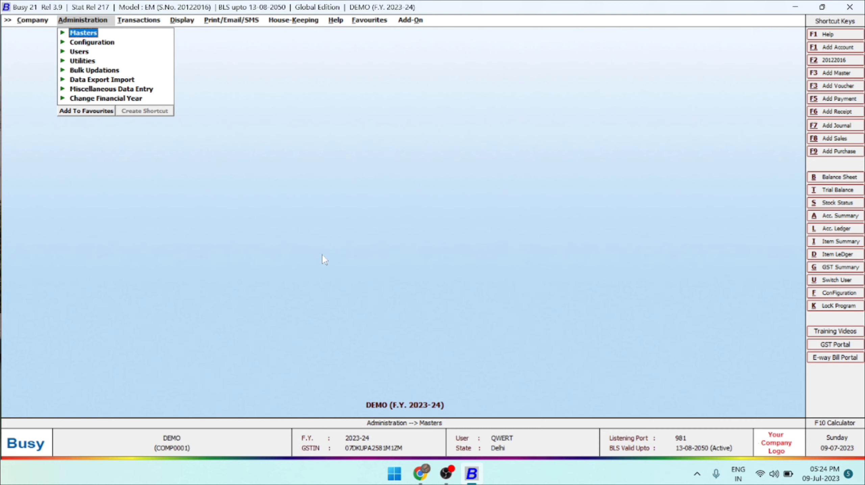
key(Down)
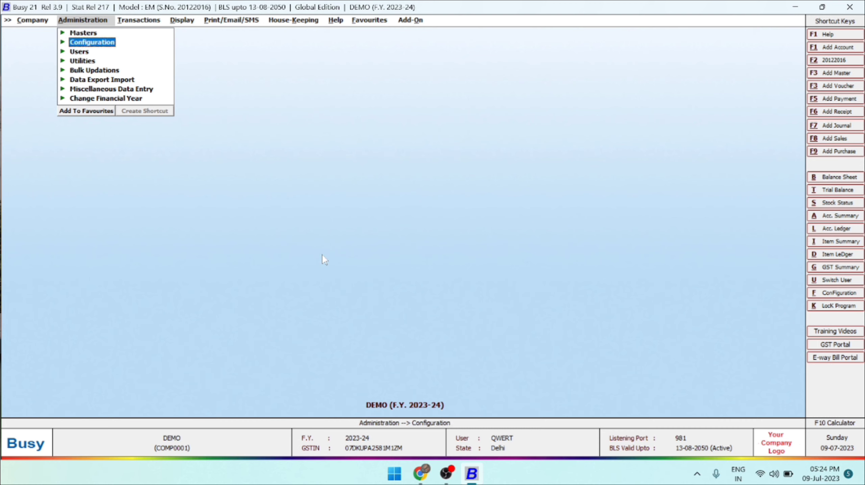
key(Up)
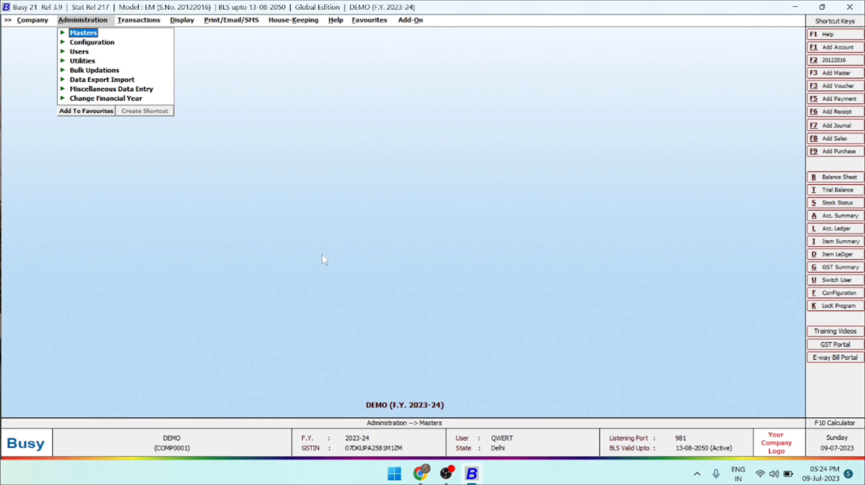
key(Return)
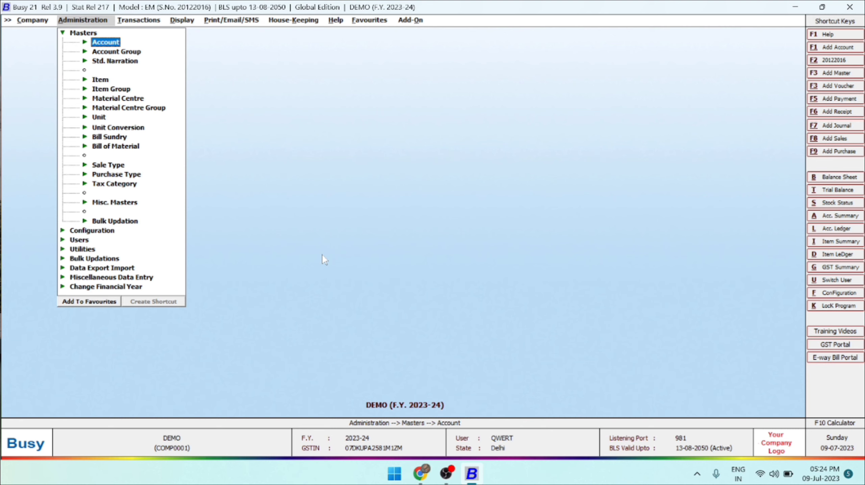
key(Down)
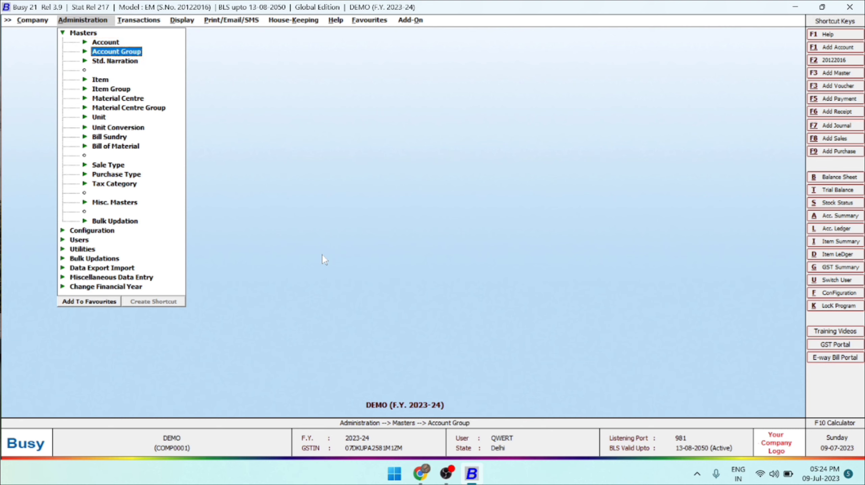
key(Down)
key(Down)
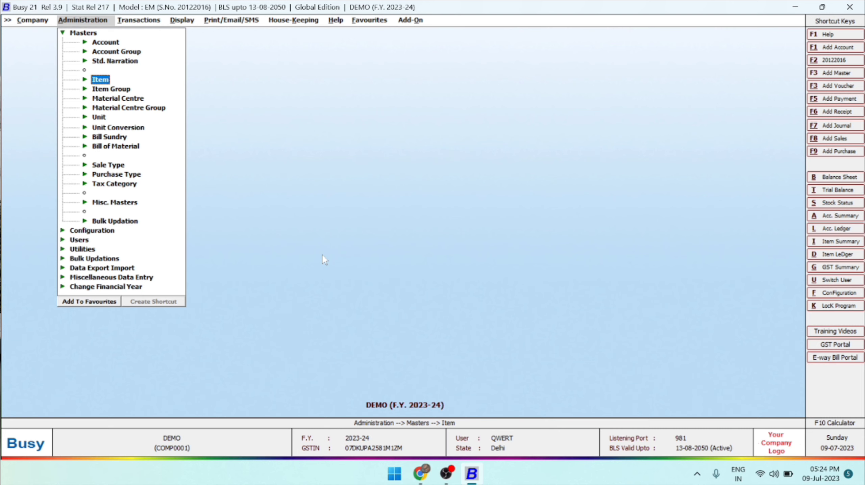
key(Up)
key(Up)
key(Up)
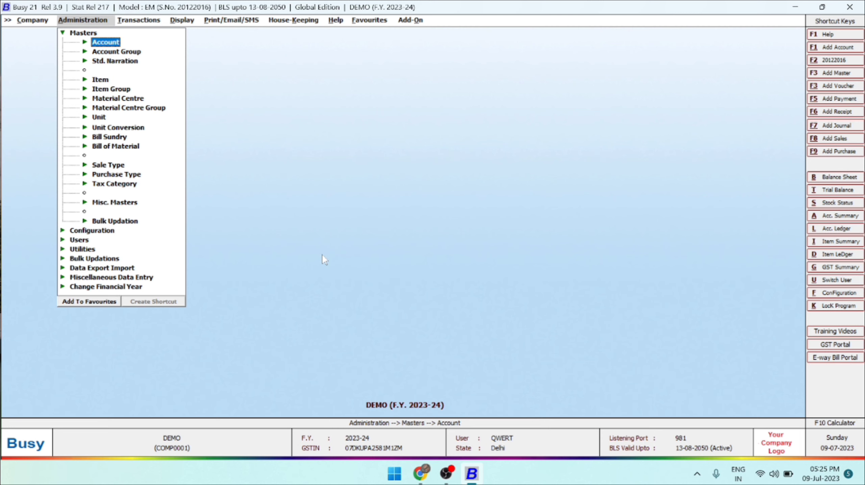
key(Return)
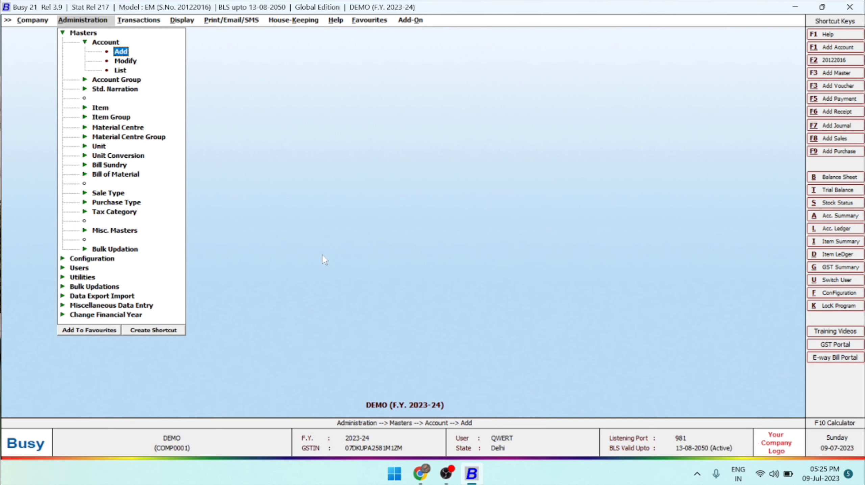
key(Down)
key(Down)
key(Up)
key(Up)
key(Down)
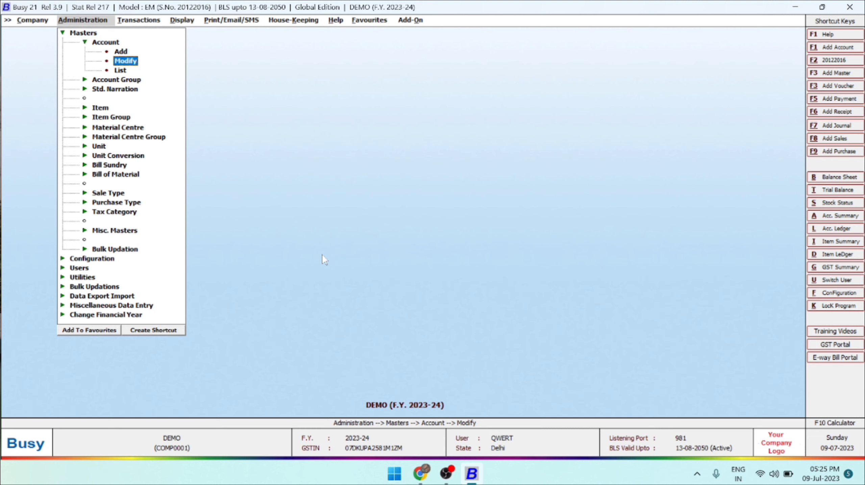
key(Down)
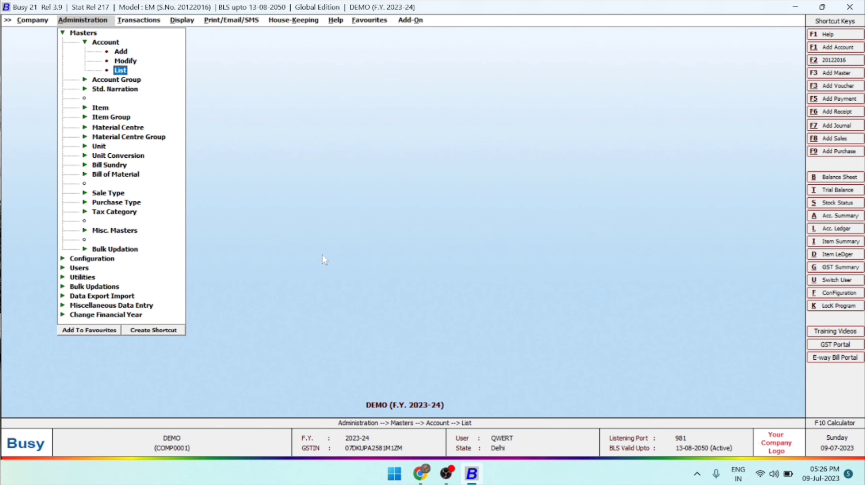
key(Up)
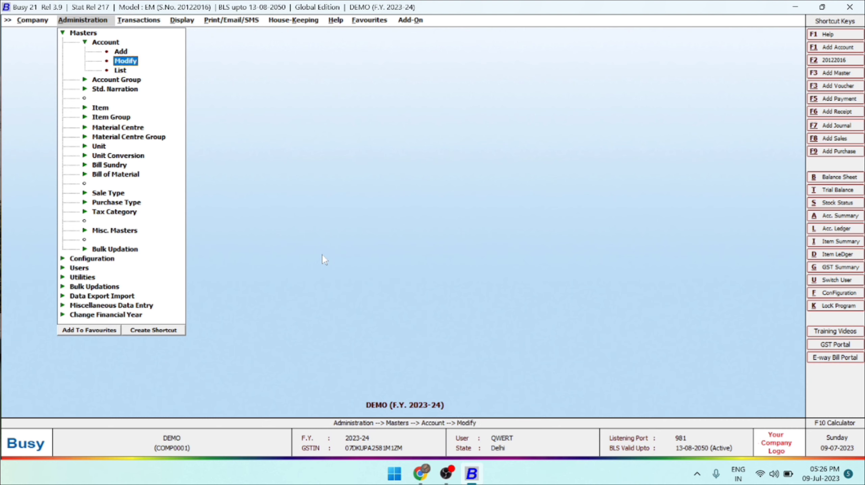
key(Up)
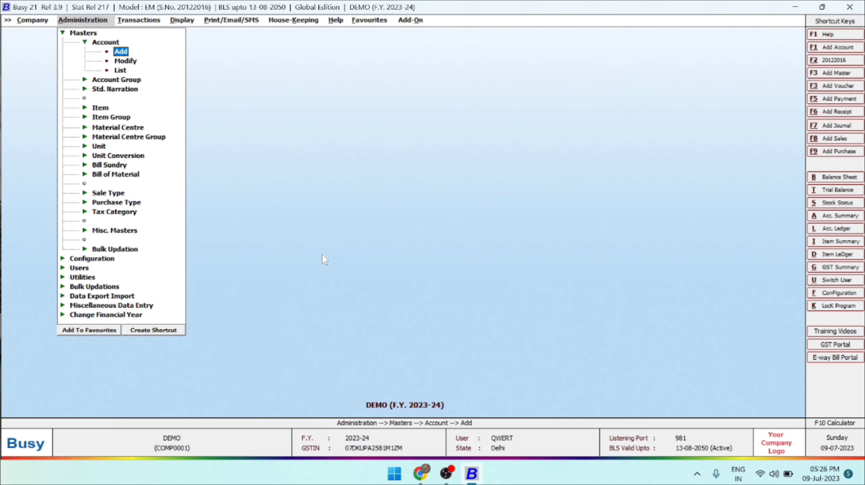
Start a new account master named REALTEK (INDIA), leaving the alias blank and keeping the same print name.
key(Return)
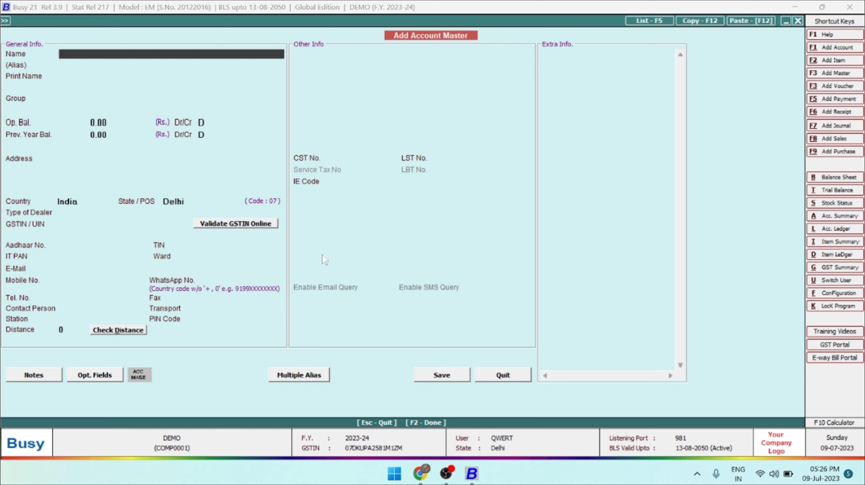
text(REALTEK (INDIA))
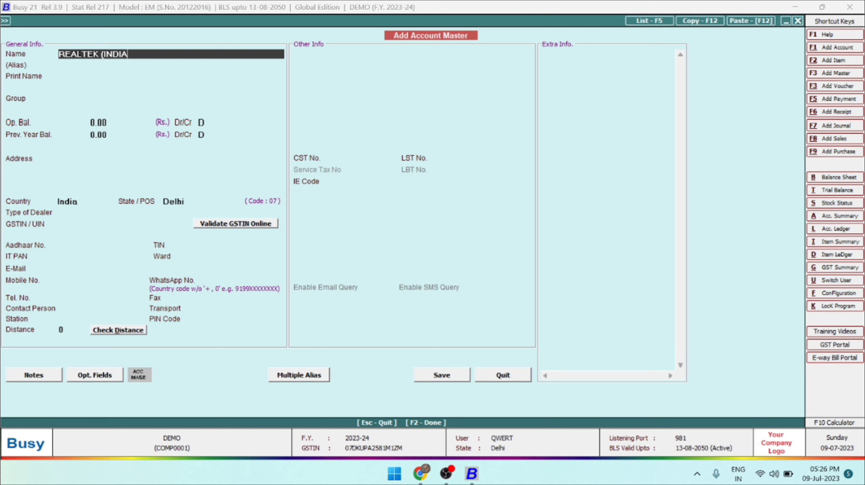
key(Return)
key(Return)
key(Return)
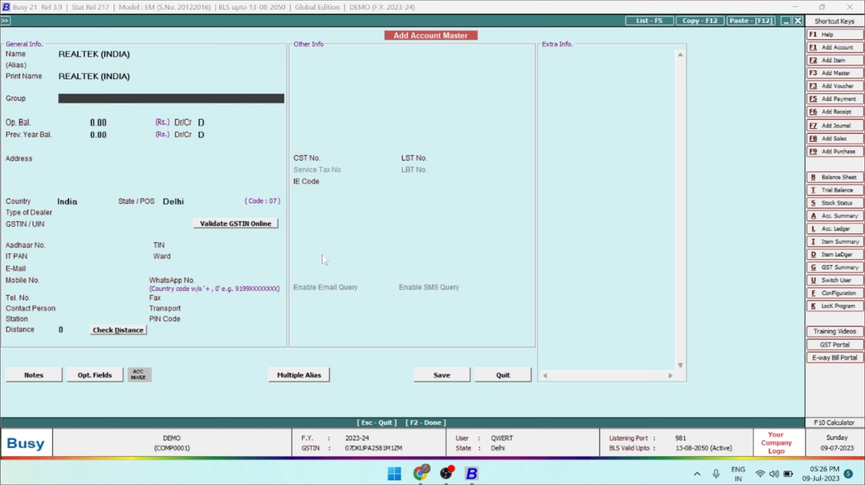
Assign the new account to the Sundry Debtors group.
key(Up)
key(Up)
key(Up)
key(Down)
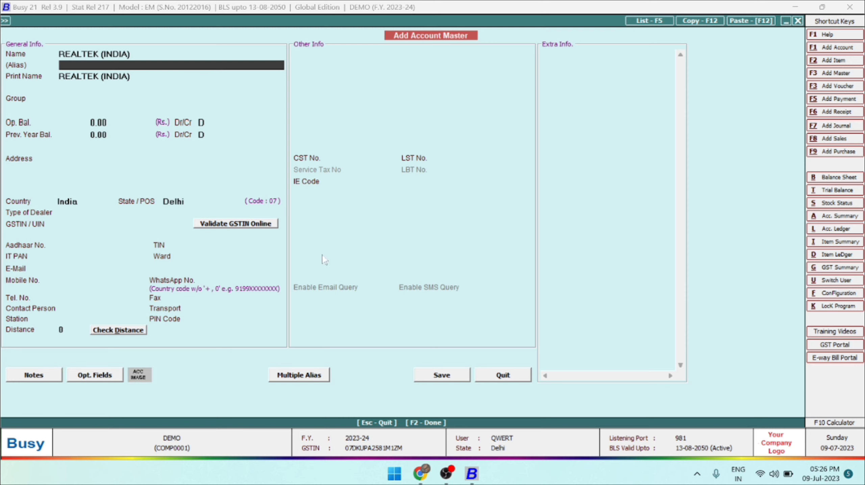
key(Down)
key(Down)
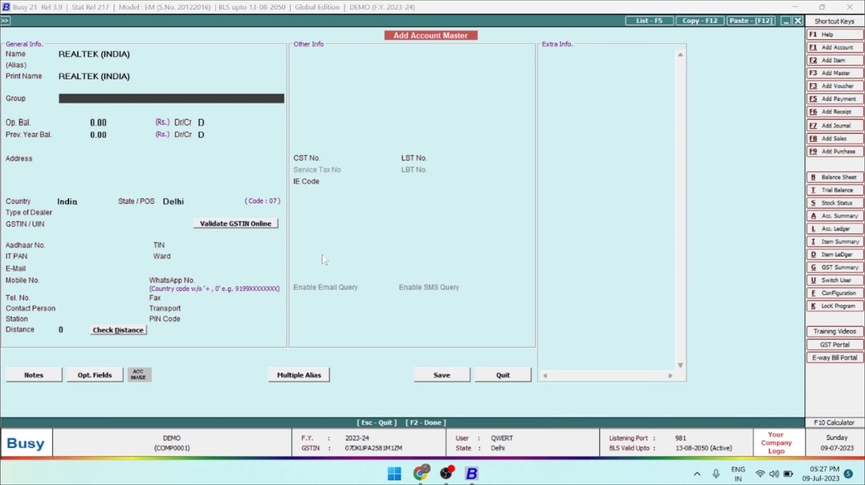
text(DEBT)
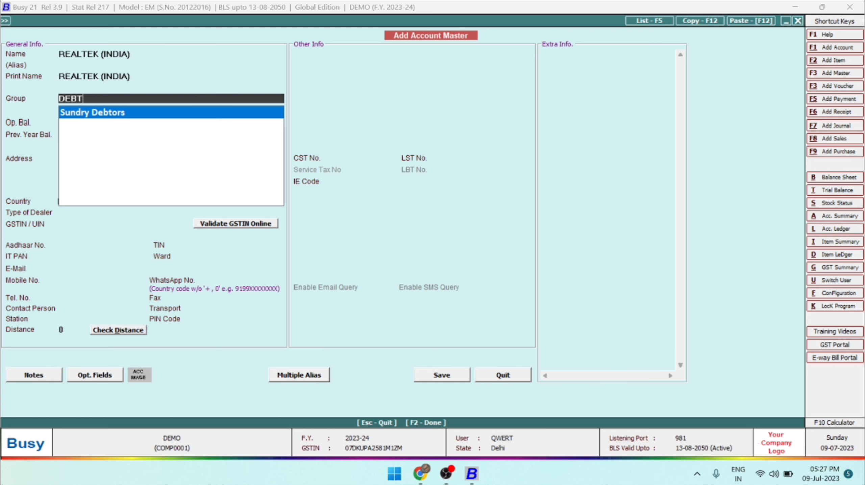
key(Return)
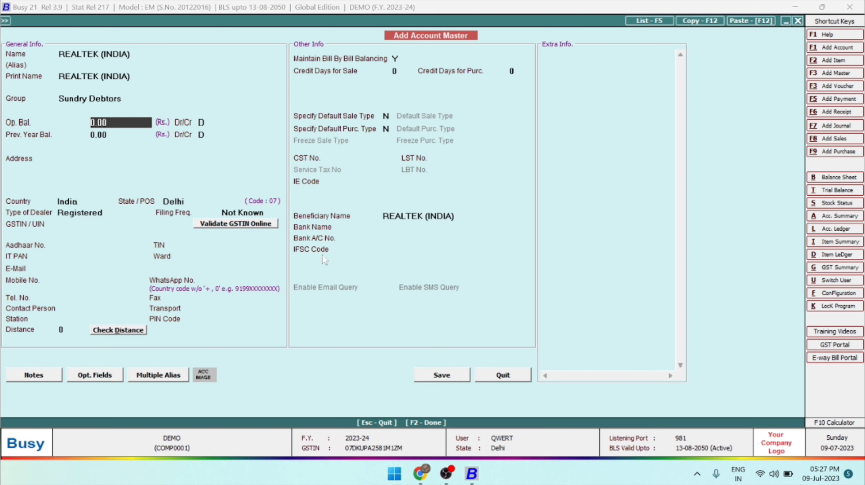
Keep both balances at 0.00, enter the account's address, and keep India as the country.
key(Return)
key(Return)
key(Return)
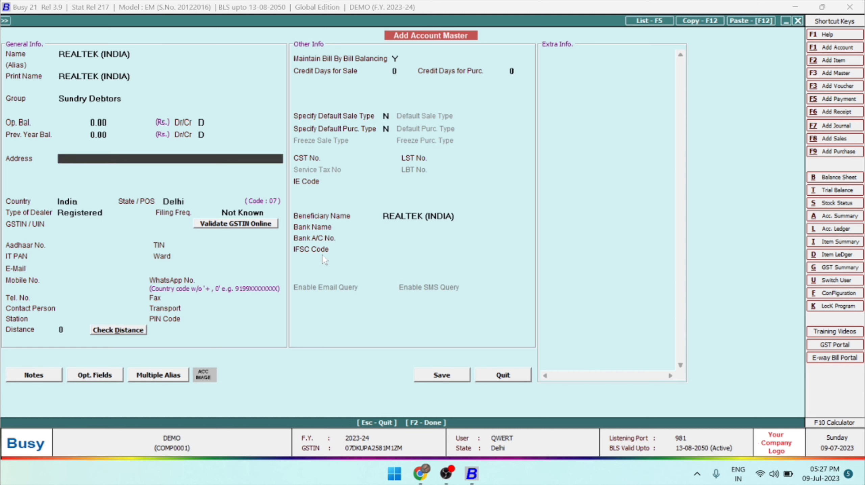
text(NEARLA, DELHI)
key(Return)
key(Return)
key(Return)
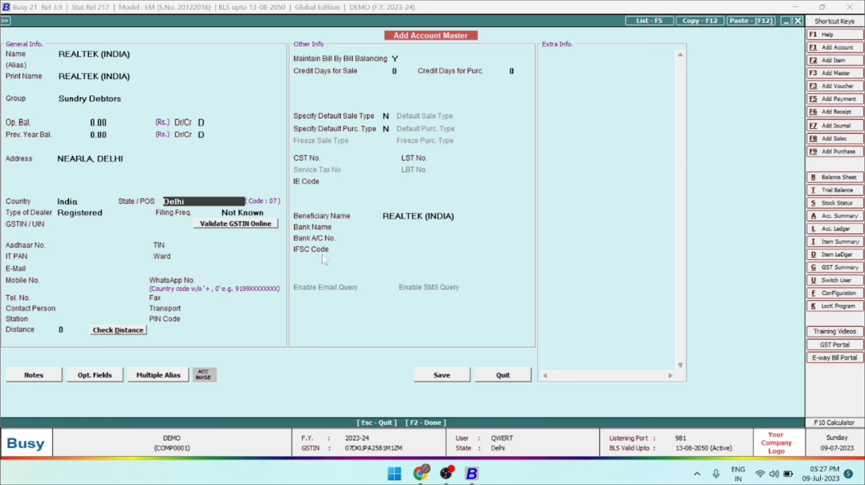
Keep Delhi as the state, go through the dealer types, and keep Registered with the filing frequency Not Known.
key(Return)
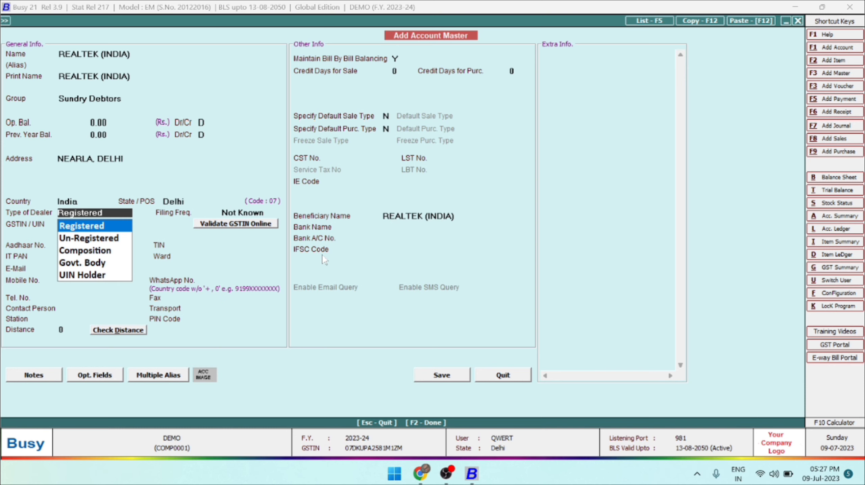
key(Down)
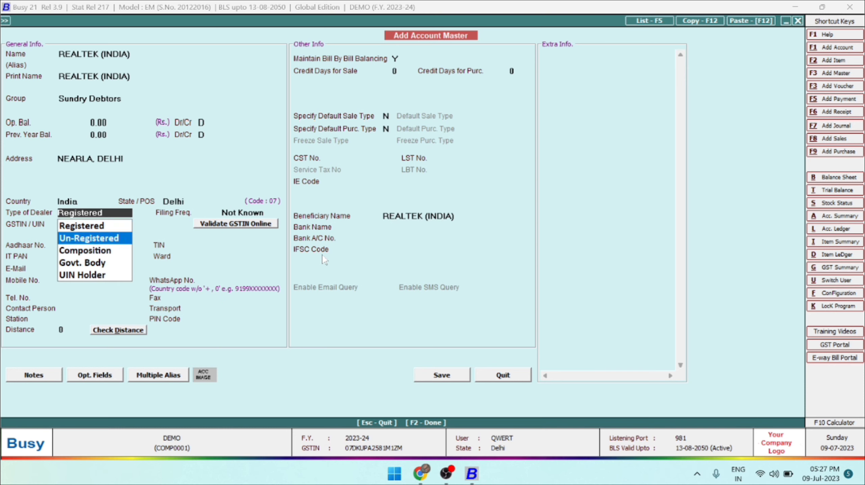
key(Down)
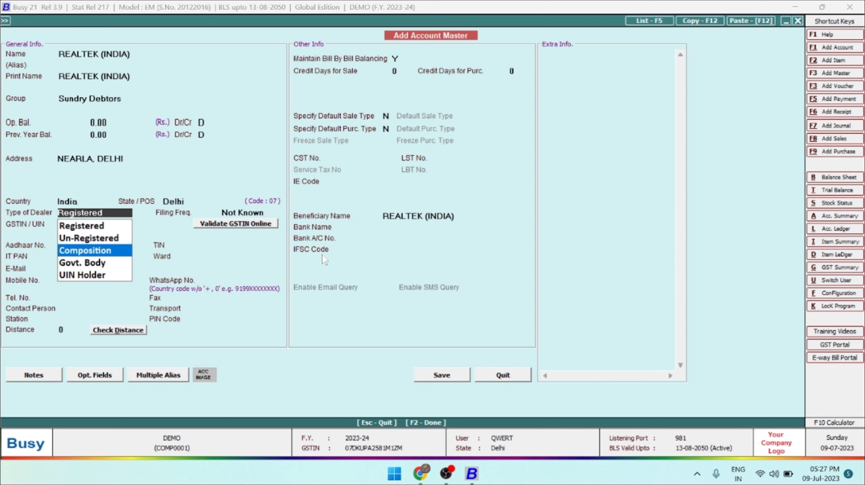
key(Down)
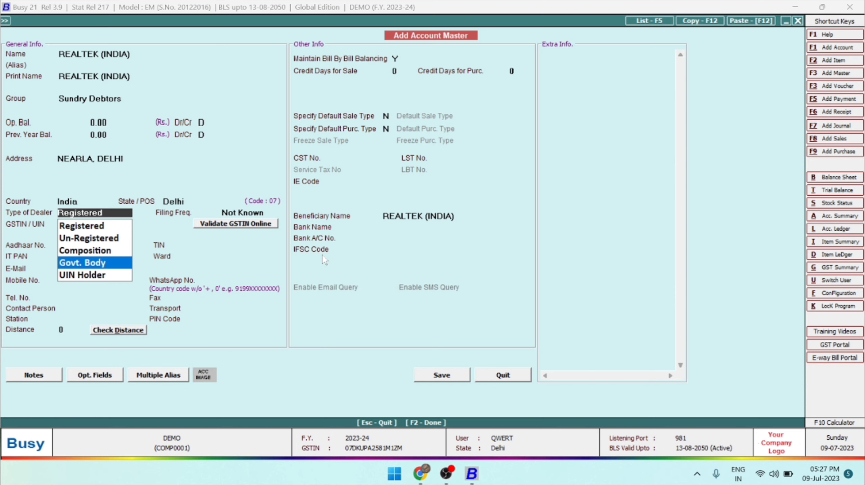
key(Down)
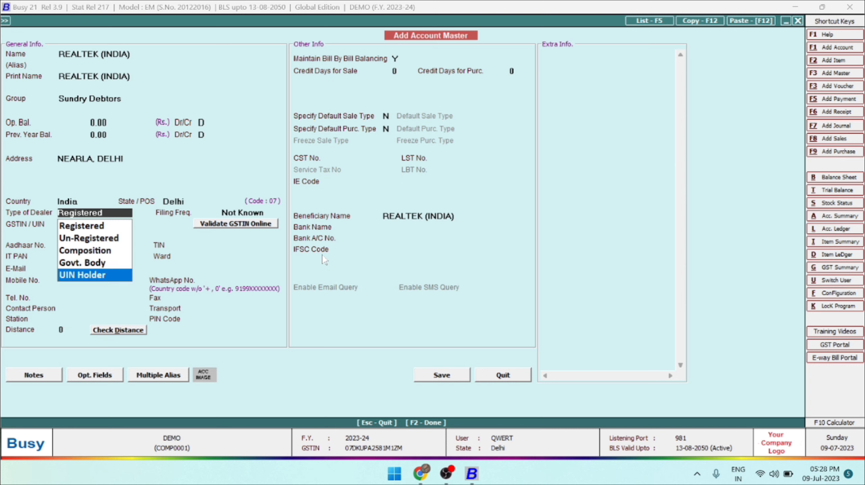
key(Up)
key(Up)
key(Up)
key(Up)
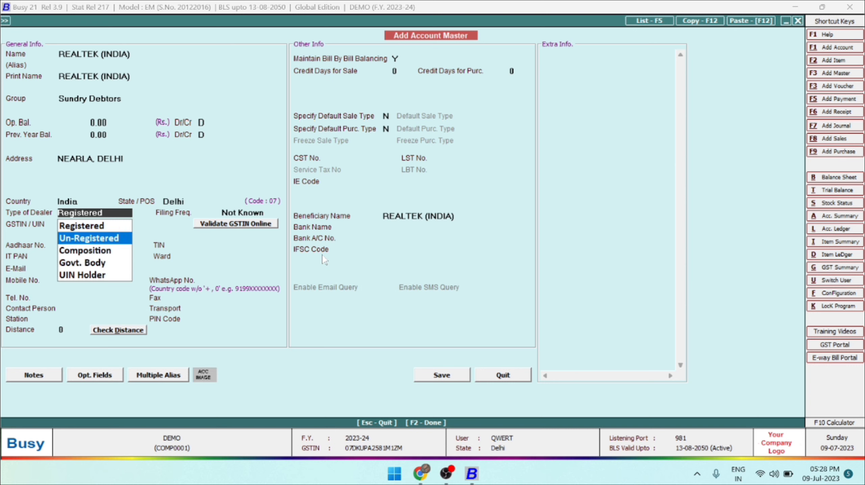
key(Return)
key(Return)
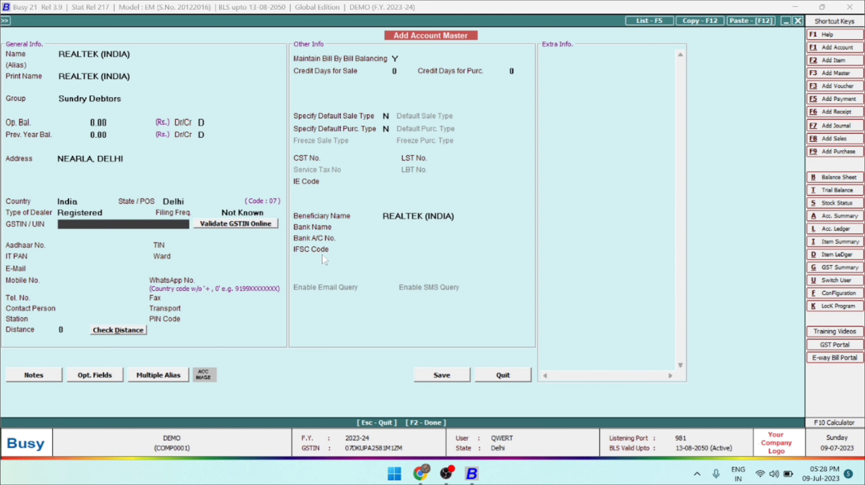
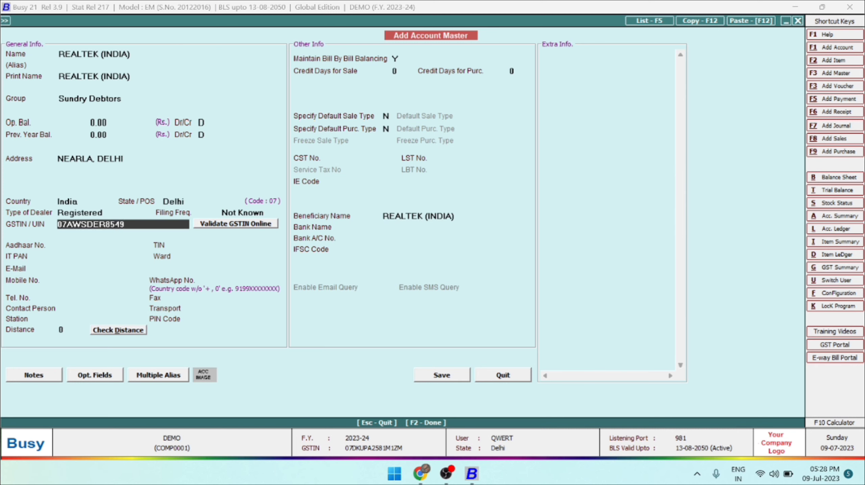
Enter the account's GSTIN and decline to continue at the format warning.
key(Return)
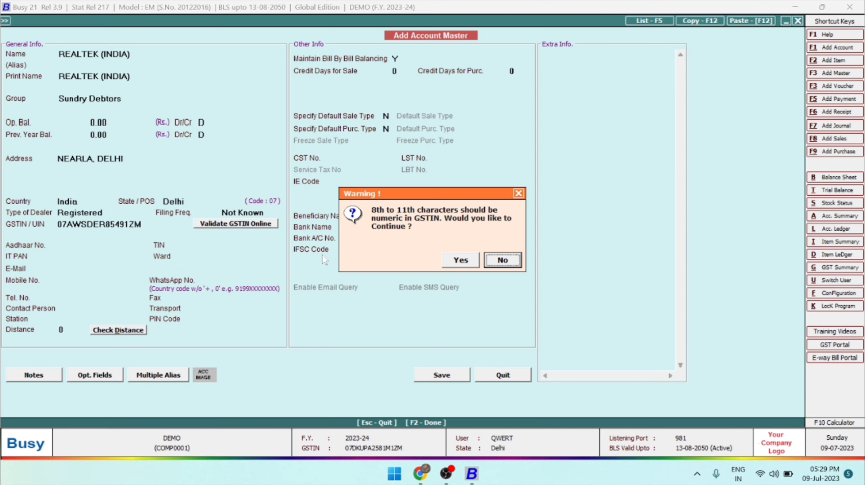
key(Return)
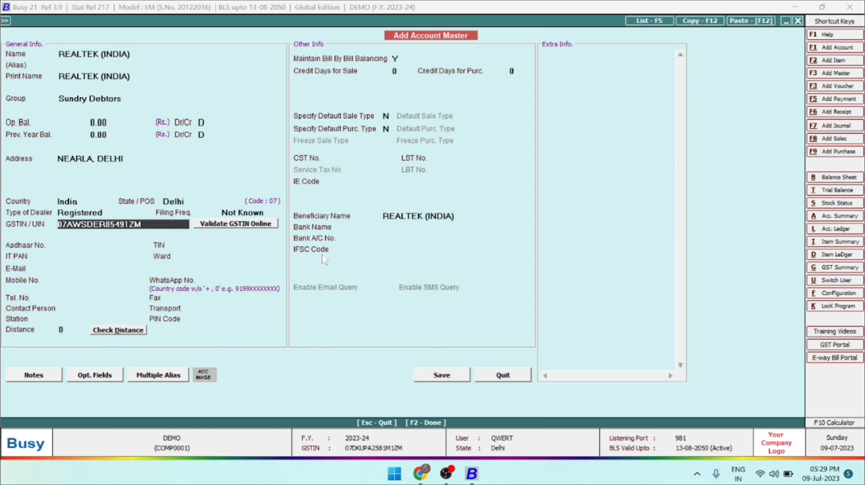
Insert the letter R into the GSTIN before its last three characters and continue despite the format warning.
key(Right)
key(Right)
key(Right)
key(Right)
key(Right)
key(Right)
key(Right)
key(Right)
key(Right)
key(Right)
key(Right)
key(Right)
text(R)
key(Return)
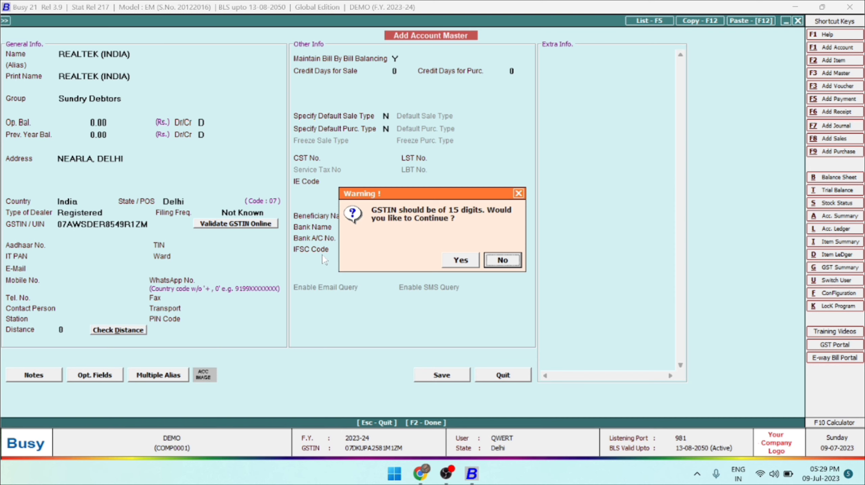
key(Left)
key(Return)
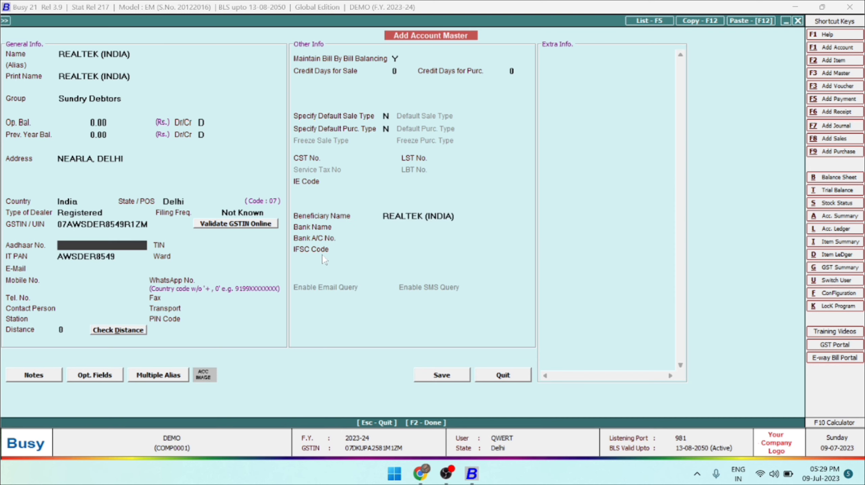
key(Up)
key(Return)
key(Return)
Keep the filled-in IT PAN and enter the account's e-mail address.
key(Return)
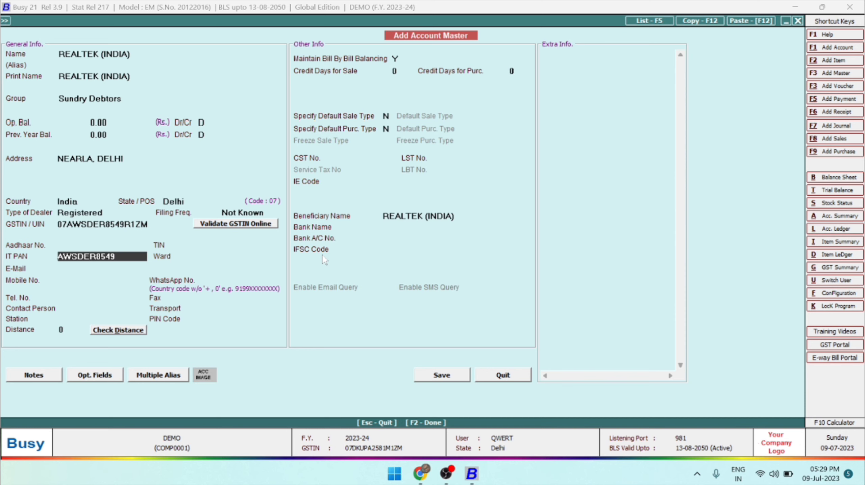
key(Return)
key(Return)
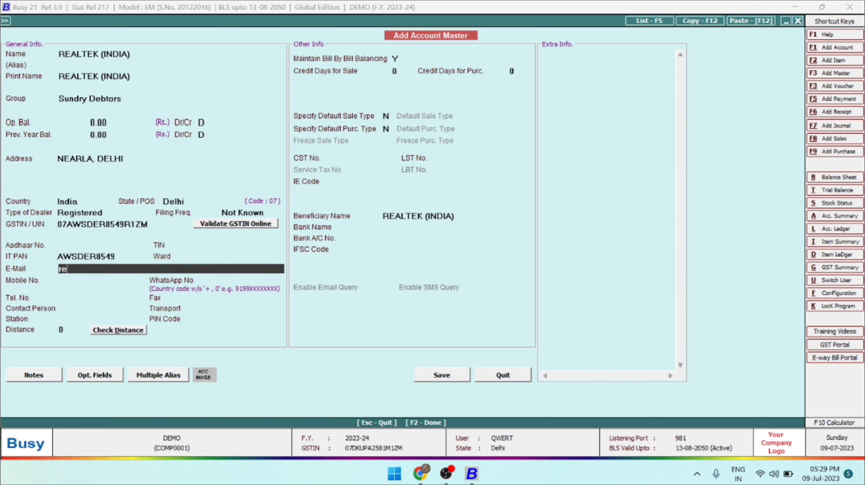
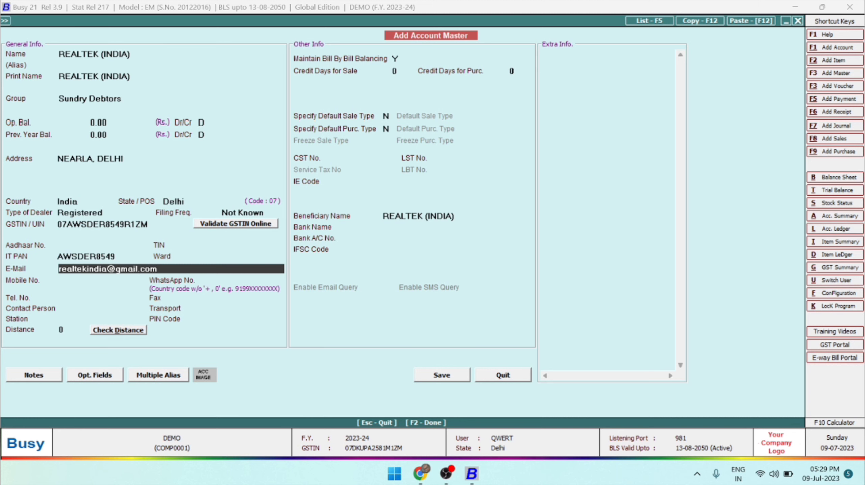
key(Return)
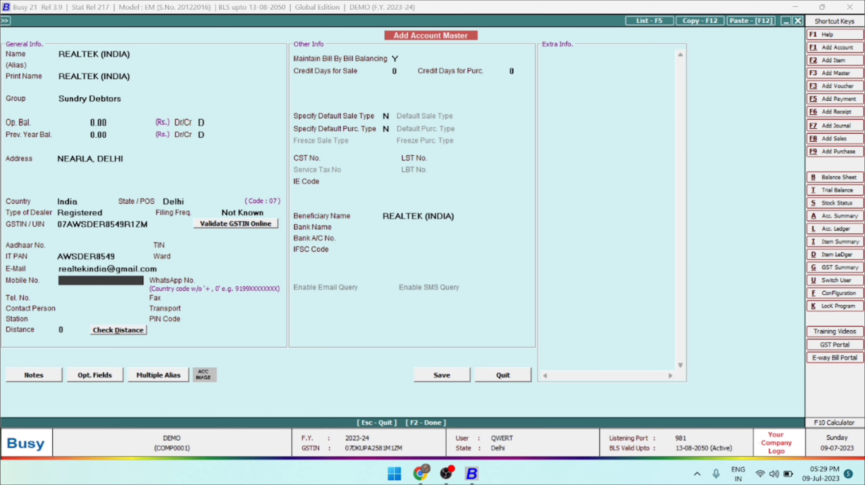
Leave the remaining contact, credit days, default type and bank fields as they are, save the account, and close the form.
key(Return)
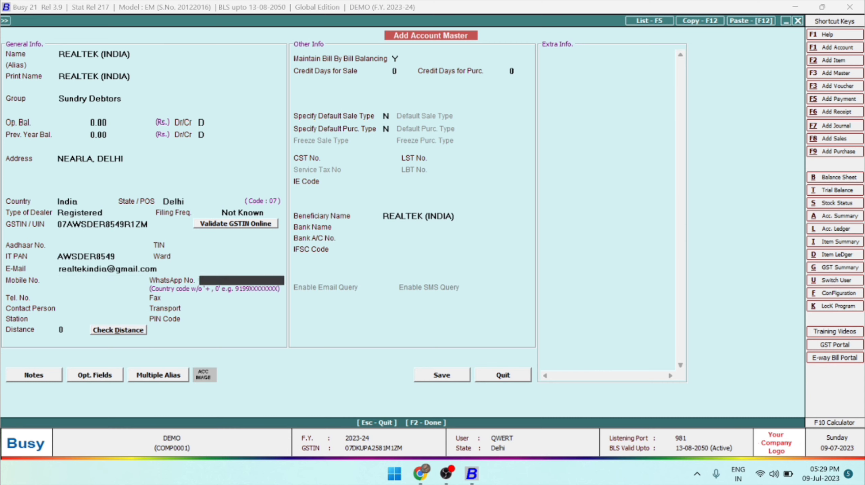
key(Return)
key(Return)
key(Return)
key(Return)
key(Return)
key(Return)
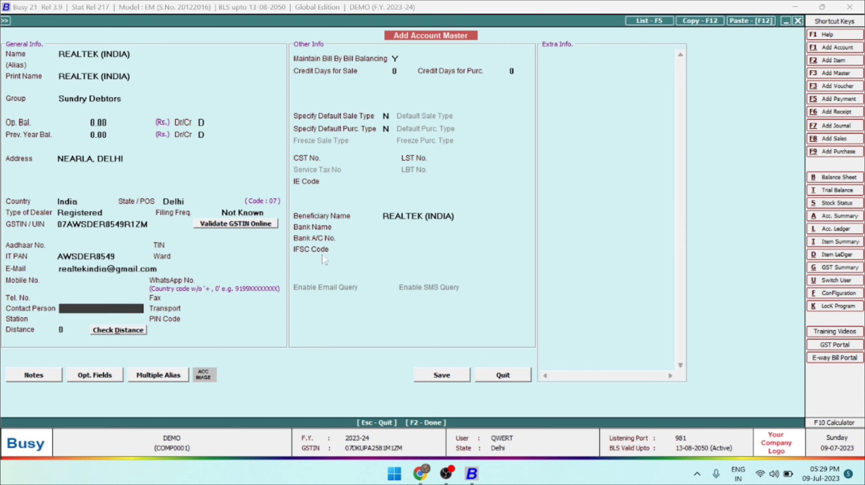
key(Return)
key(Return)
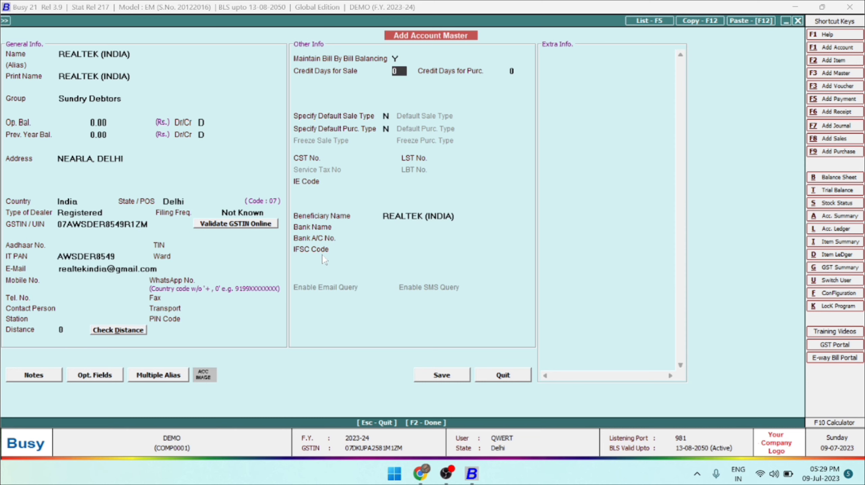
key(Return)
key(Return)
key(Return)
key(Return)
key(Return)
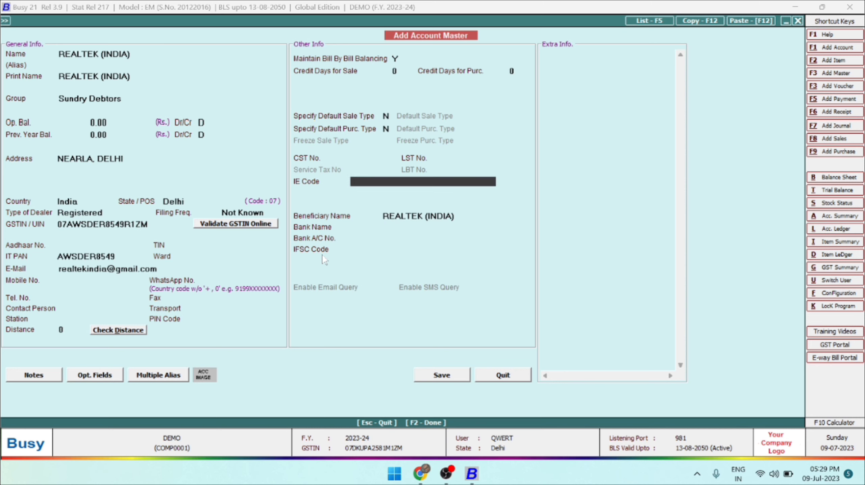
key(Return)
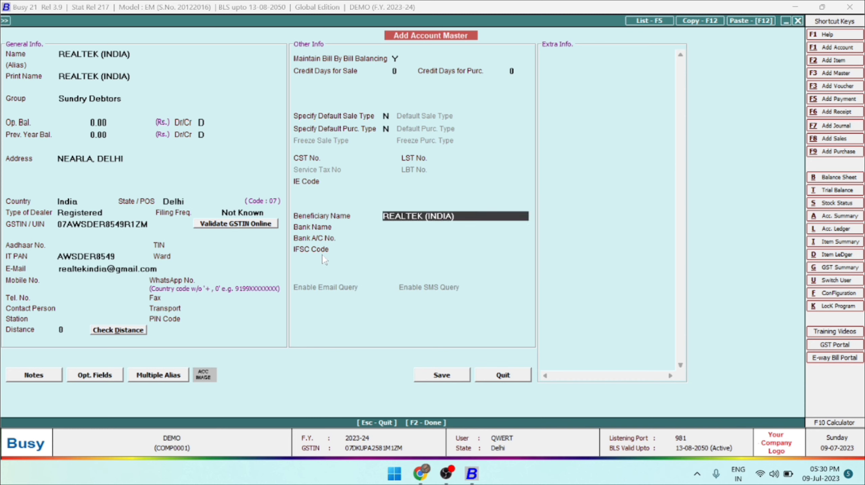
key(Return)
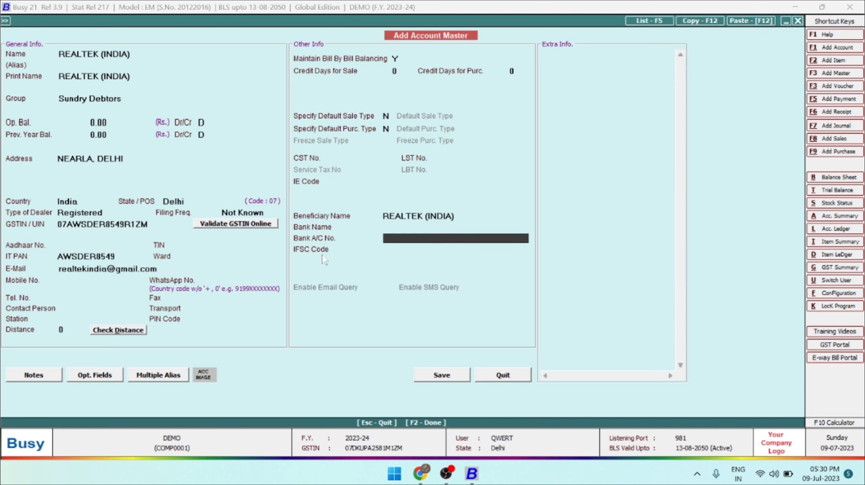
key(Return)
key(Return)
key(Return)
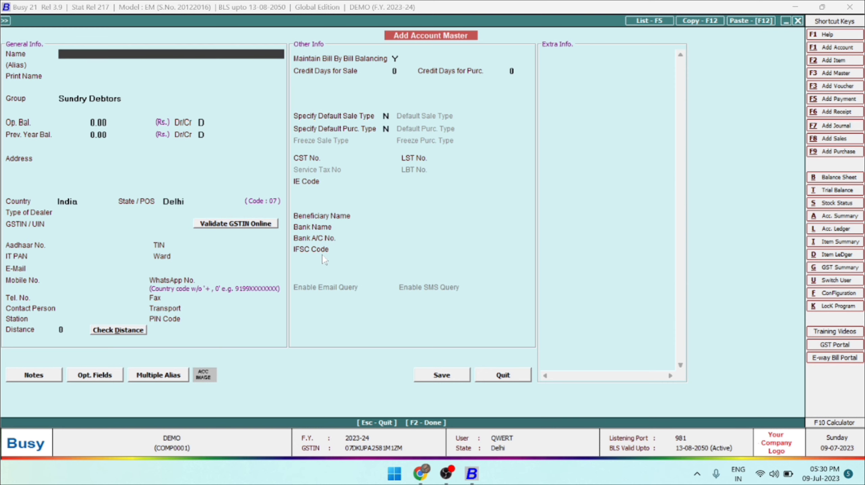
key(Escape)
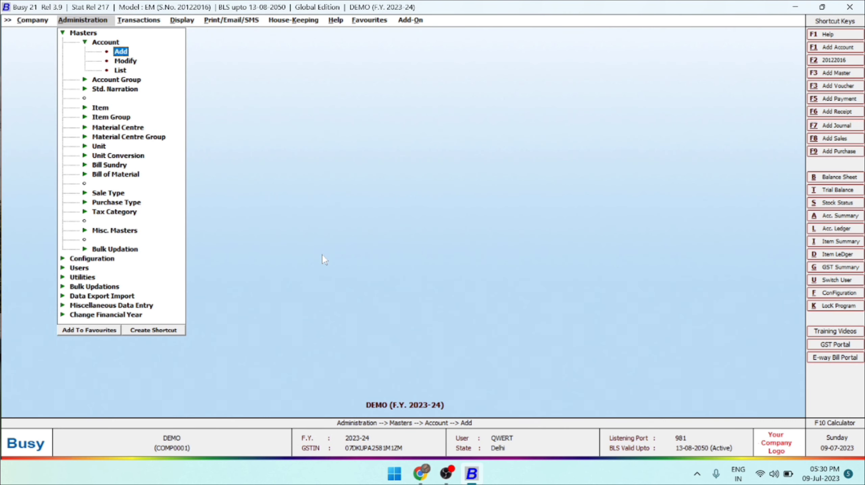
Open the REALTEK (INDIA) account master for modification, then close it and the account selection without changing anything.
key(Right)
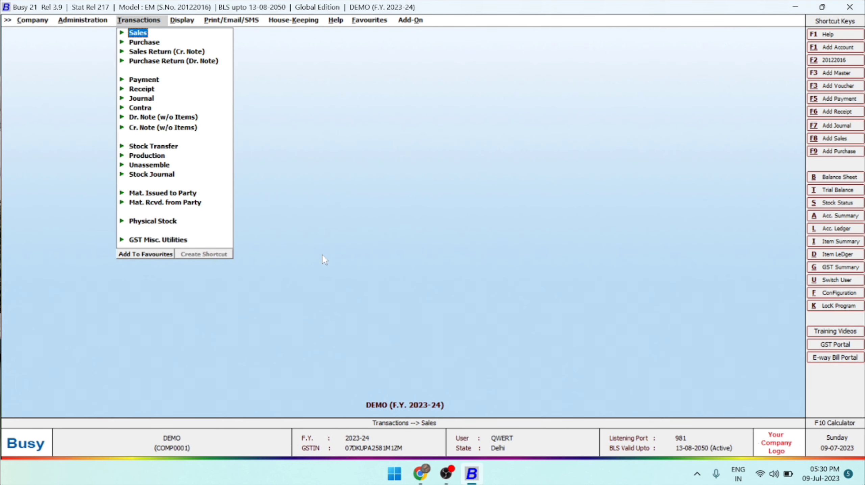
key(Left)
key(Down)
key(Return)
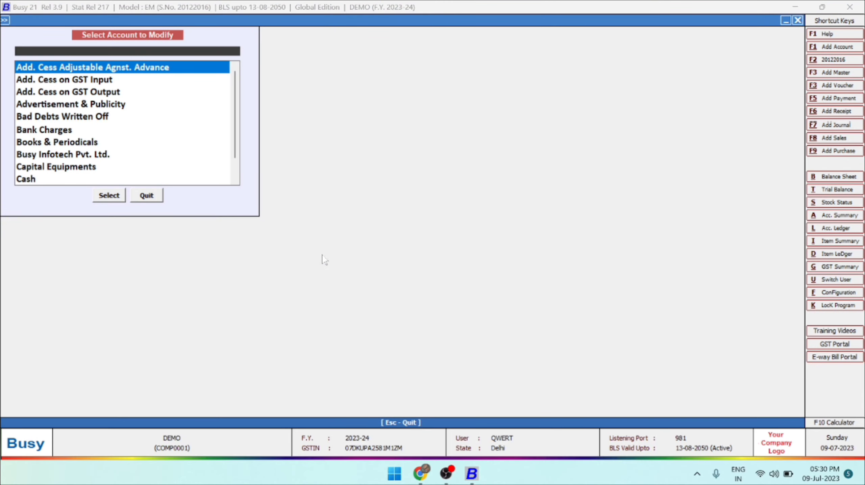
text(REAL)
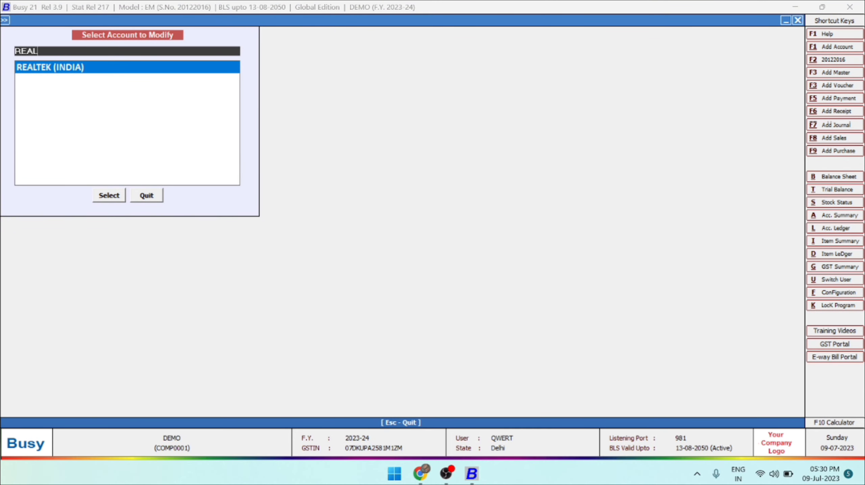
key(Return)
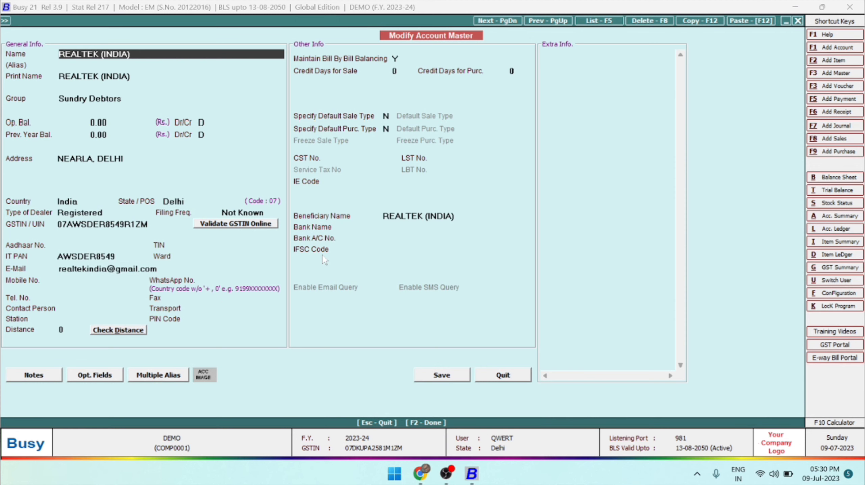
key(Escape)
key(Escape)
Display the list of accounts on screen in Standard Format and jump to the REALTEK (INDIA) entry.
key(Down)
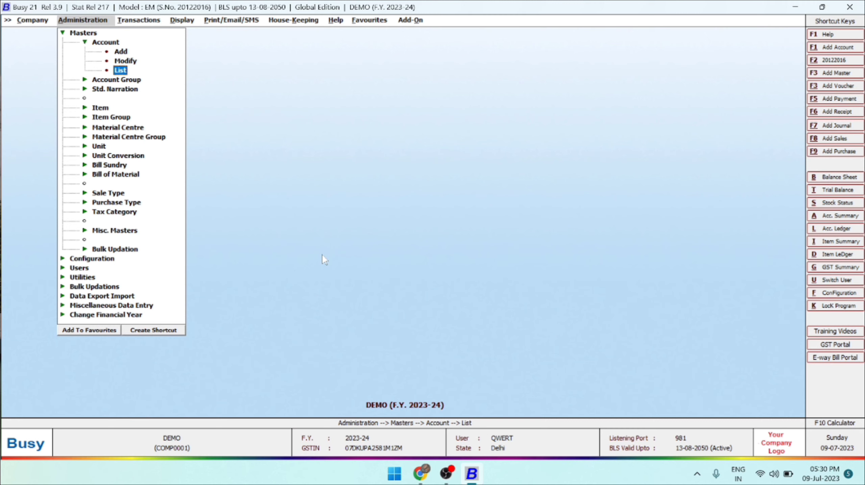
key(Return)
key(Return)
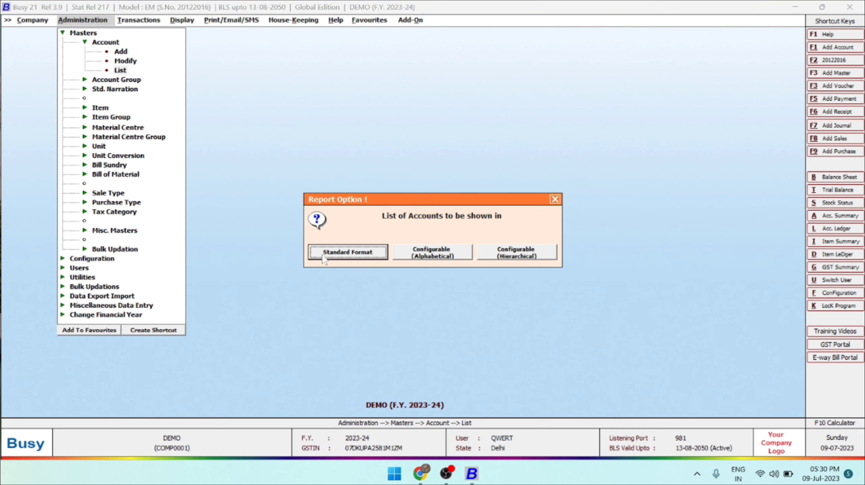
key(Return)
key(Return)
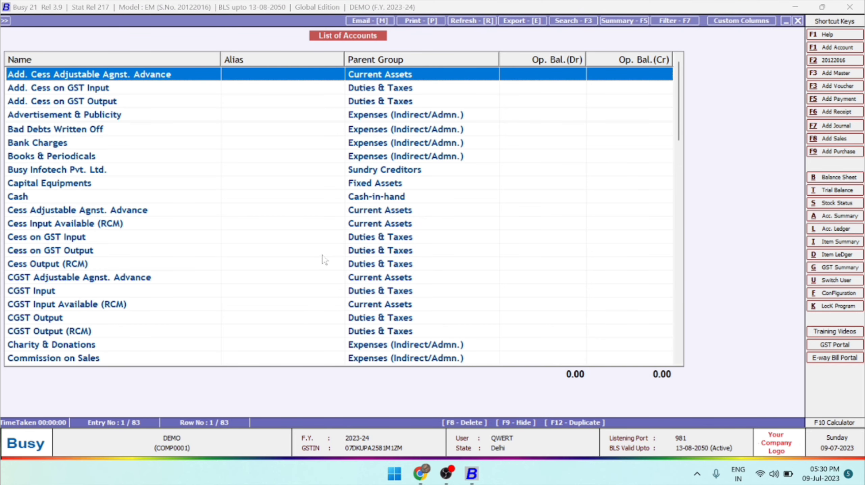
key(r)
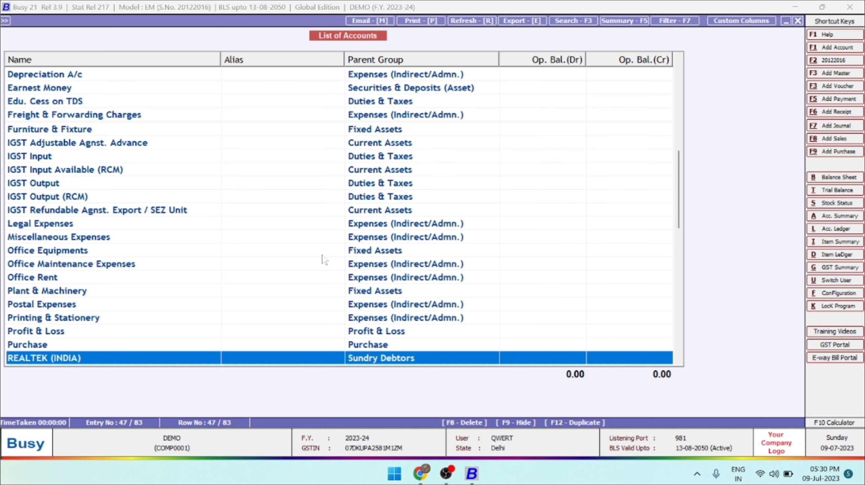
Leave the displayed account list and request the list of accounts again in Standard Format.
key(Return)
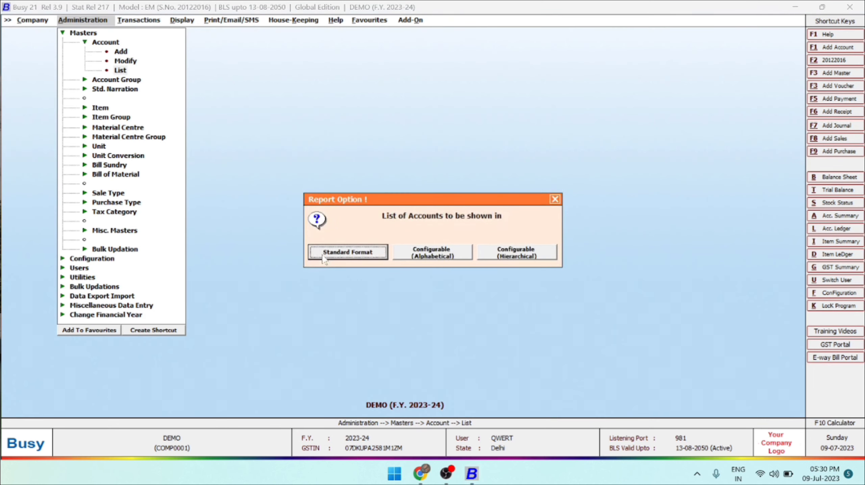
key(Return)
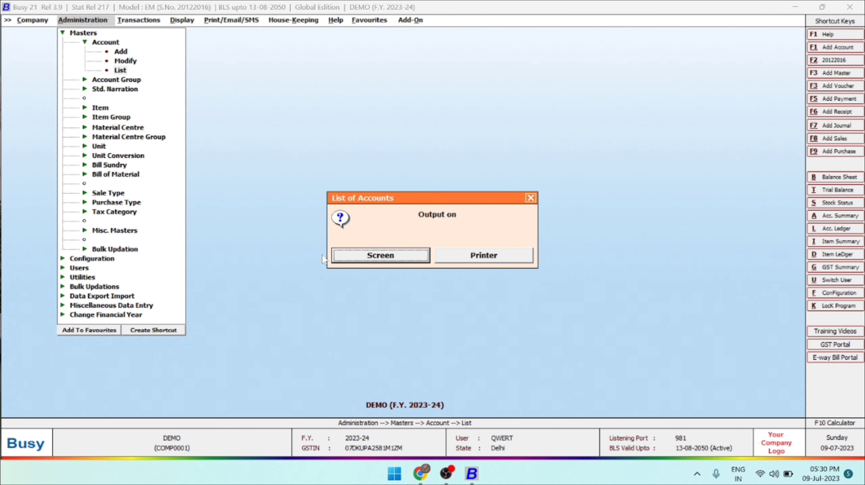